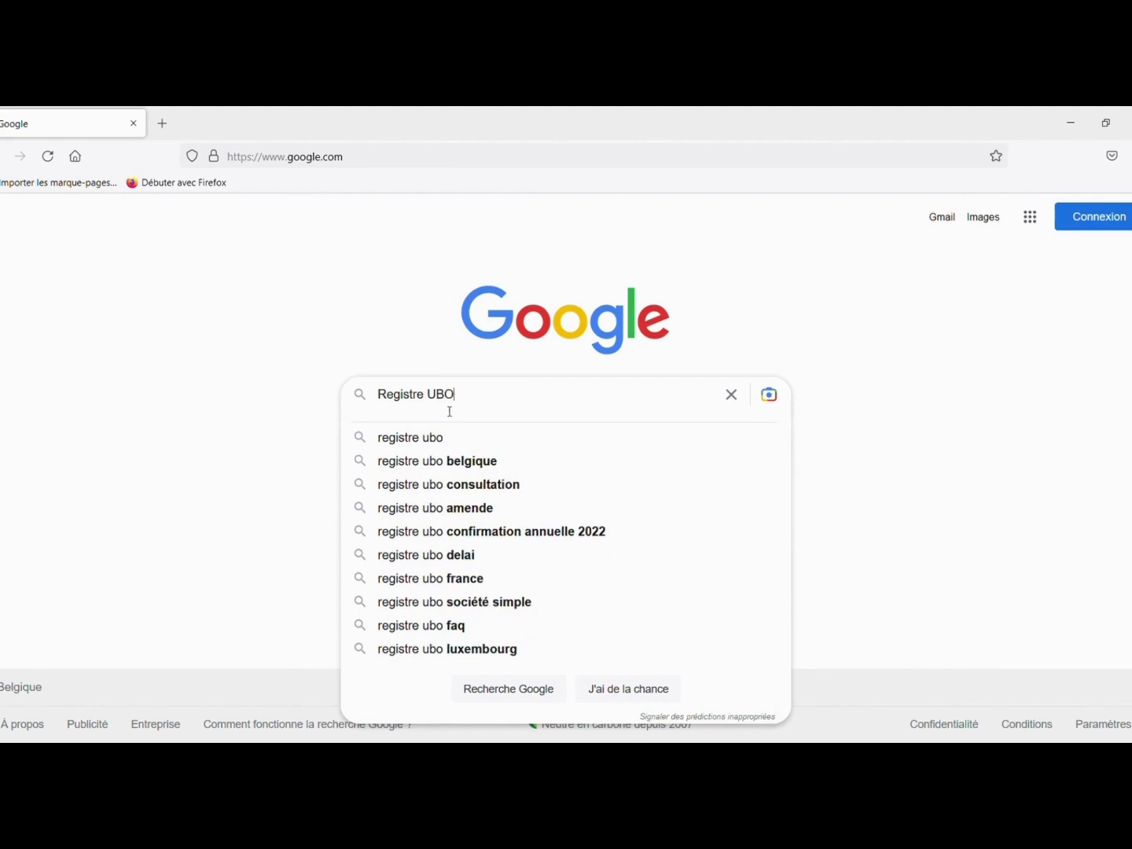
# - Run the Google search for 'registre ubo' from the autocomplete suggestion
pyautogui.click(428, 437)
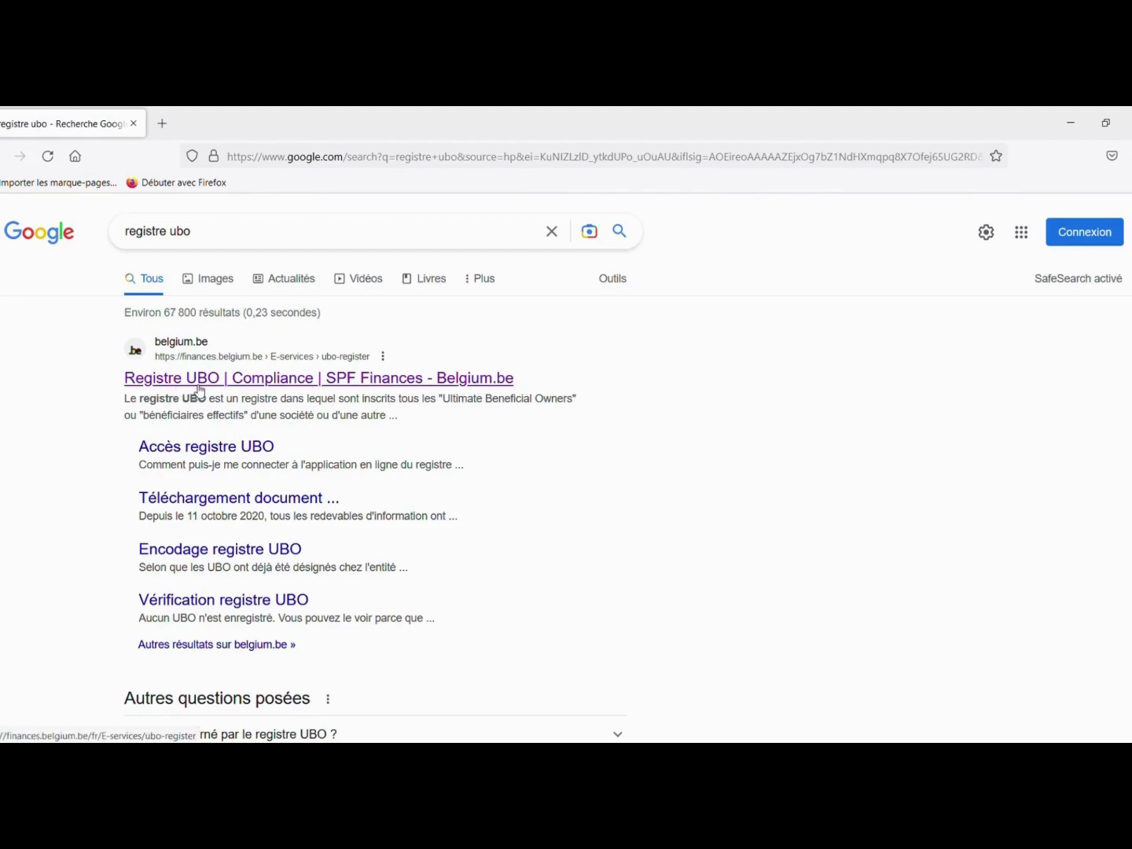
# - Open the SPF Finances Registre UBO page and review its registration steps
pyautogui.click(233, 385)
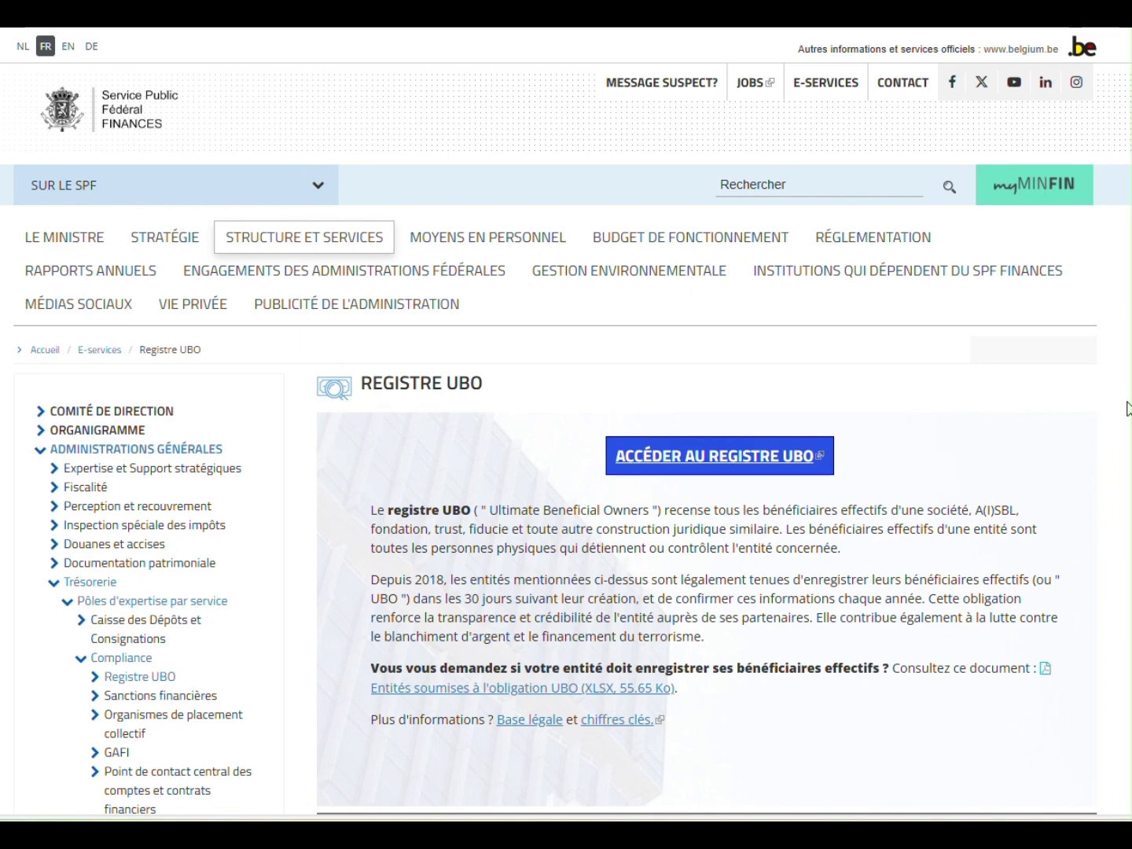
pyautogui.scroll(-10, 1128, 407)
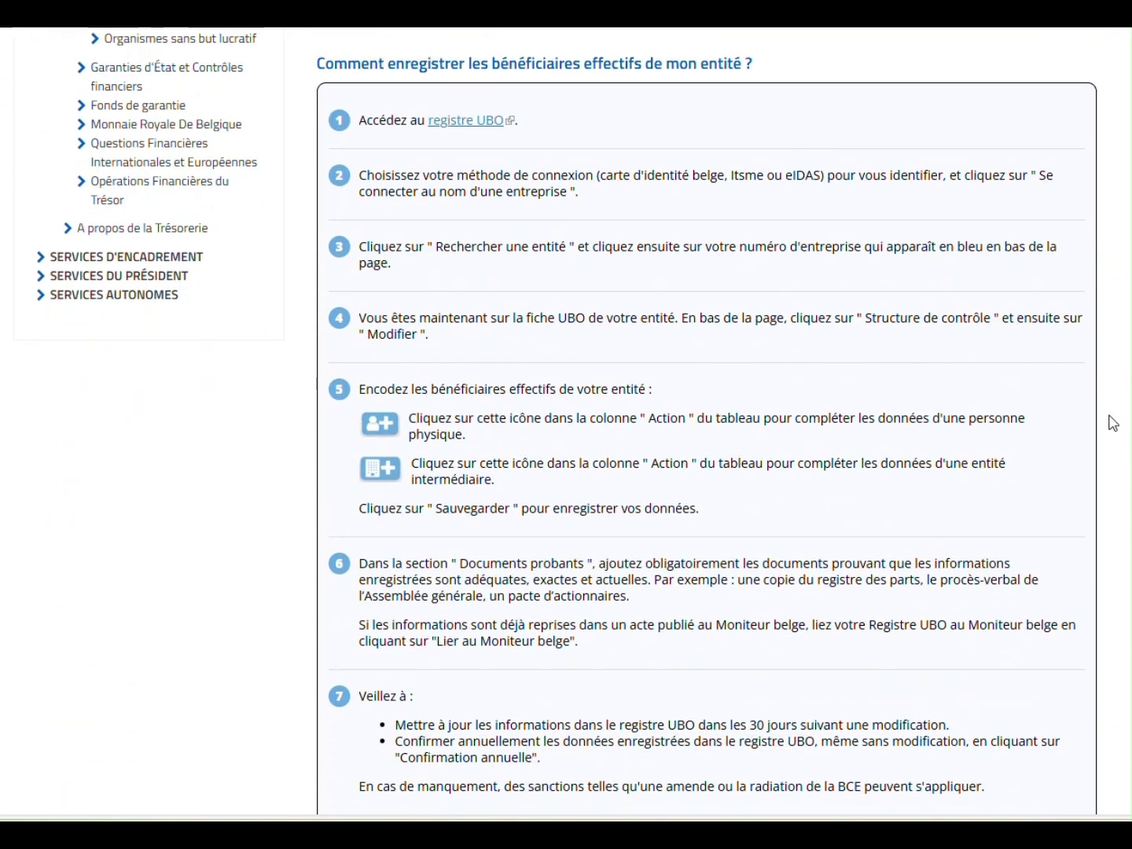
pyautogui.scroll(-7, 1113, 423)
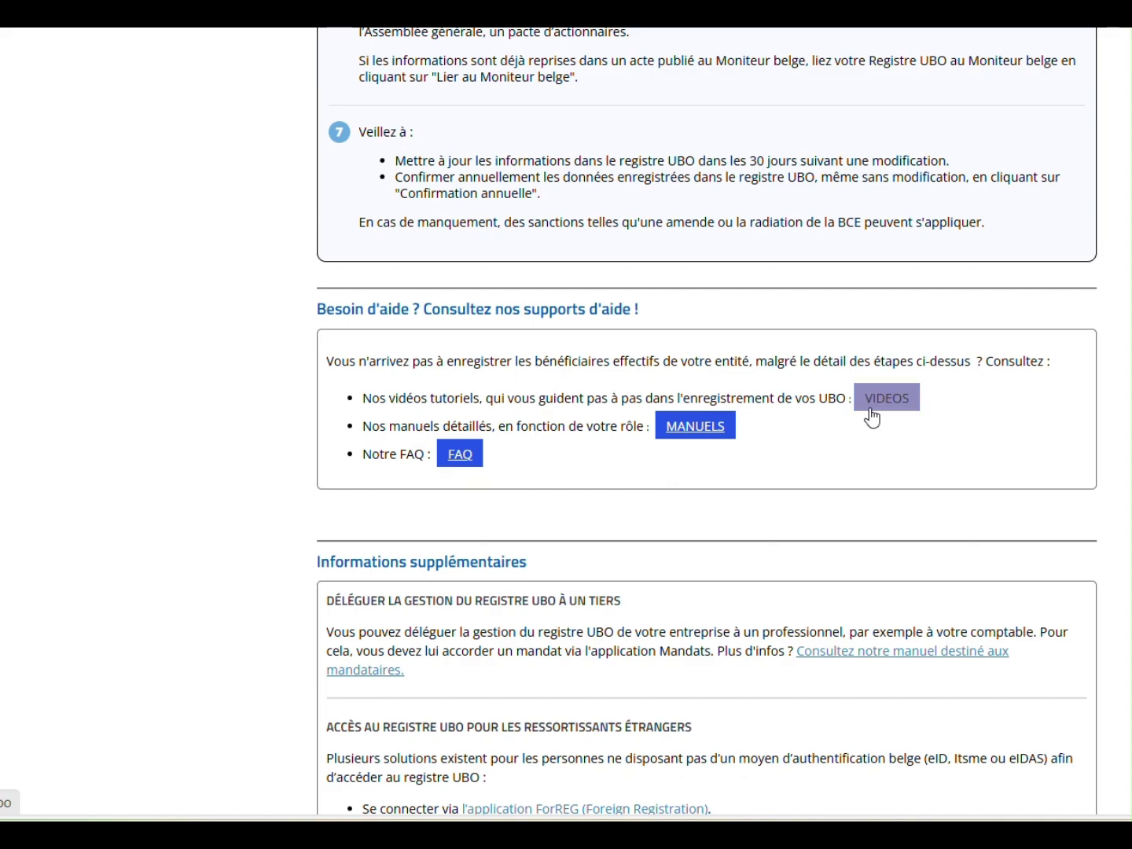
pyautogui.scroll(11, 1069, 450)
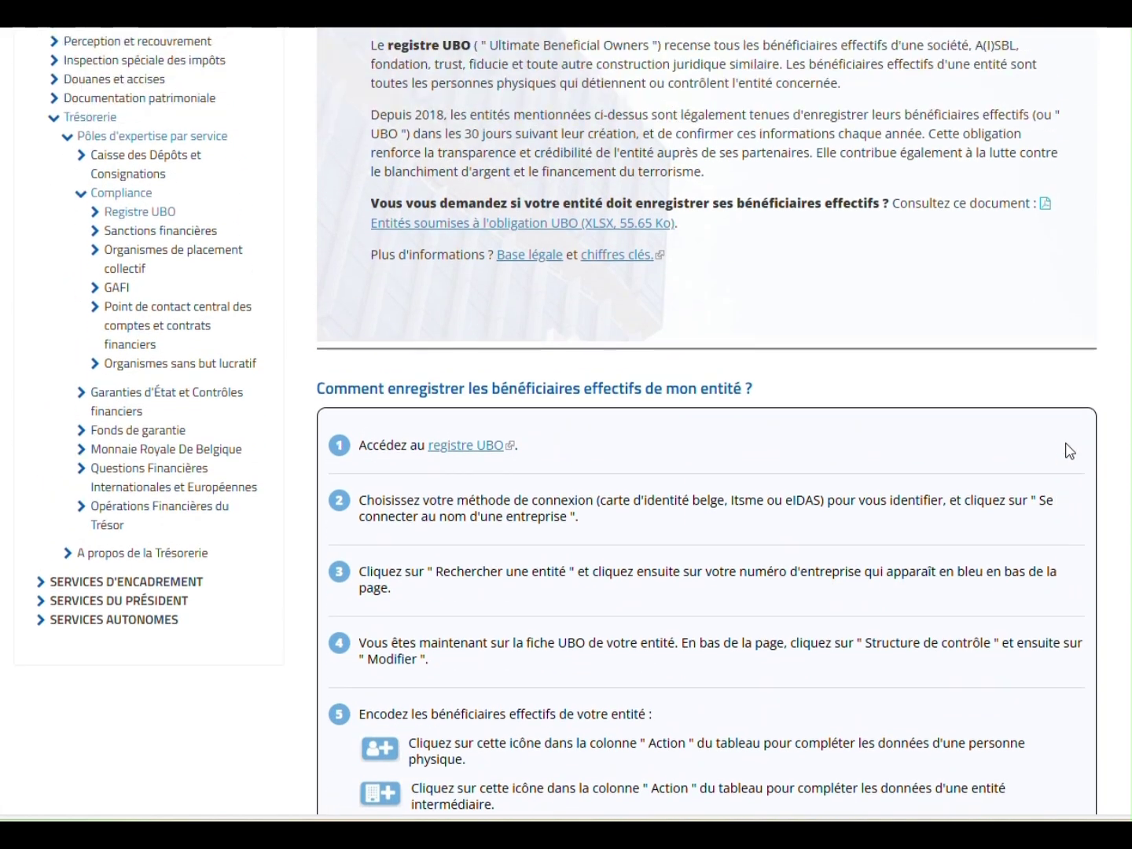
pyautogui.scroll(6, 1070, 449)
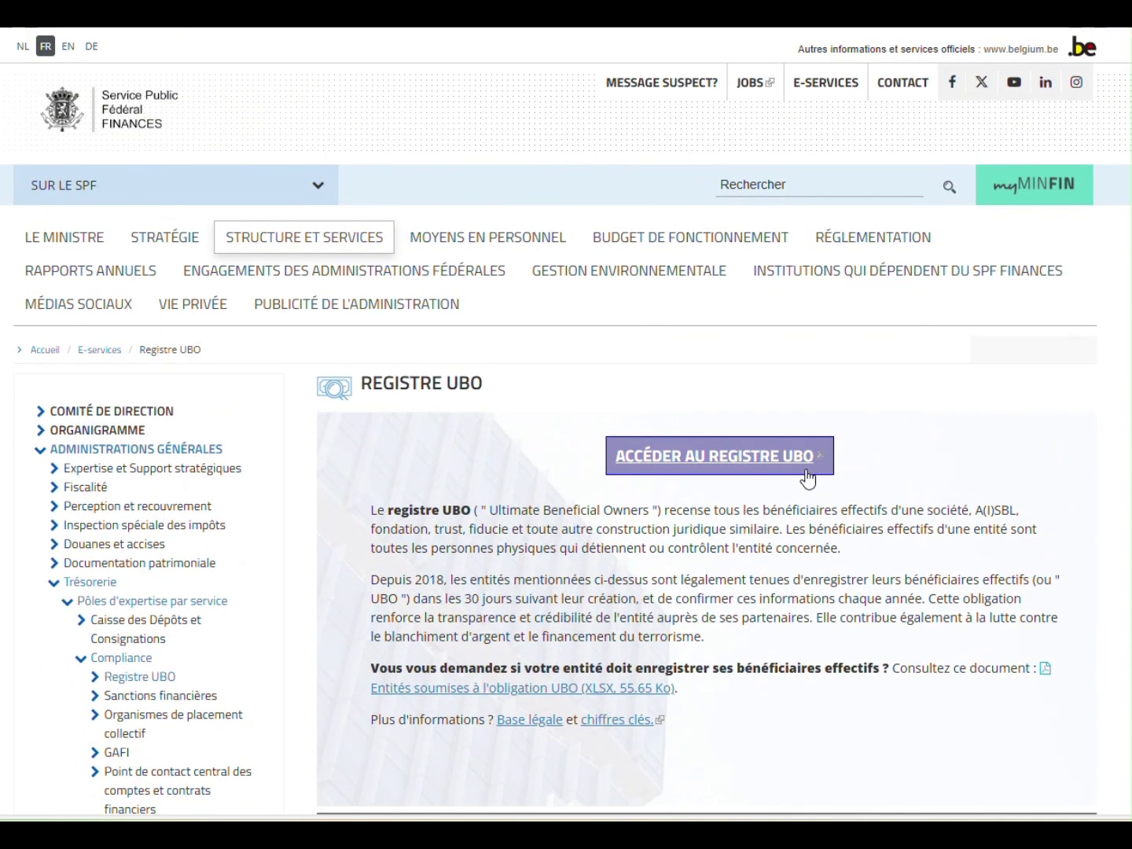
# - Go to the UBO register's CSAM sign-in page and review the login options
pyautogui.click(808, 477)
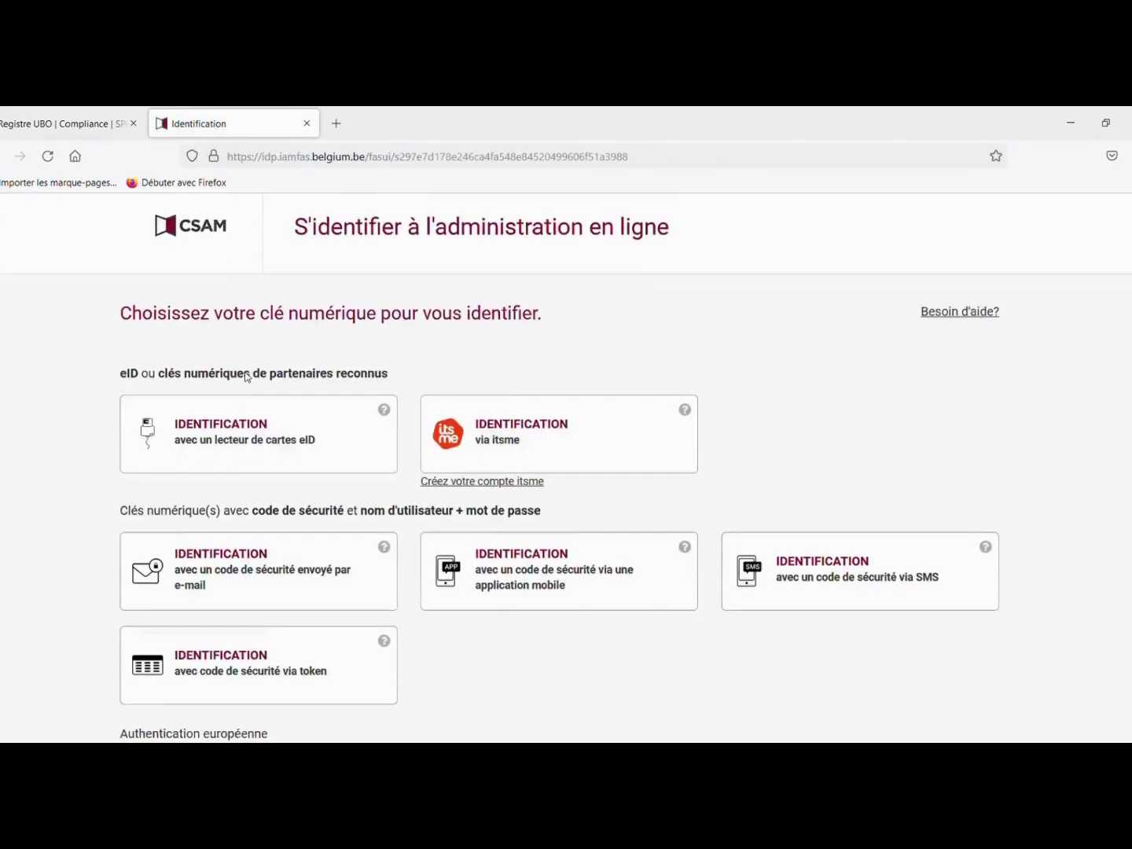
pyautogui.scroll(-1, 246, 378)
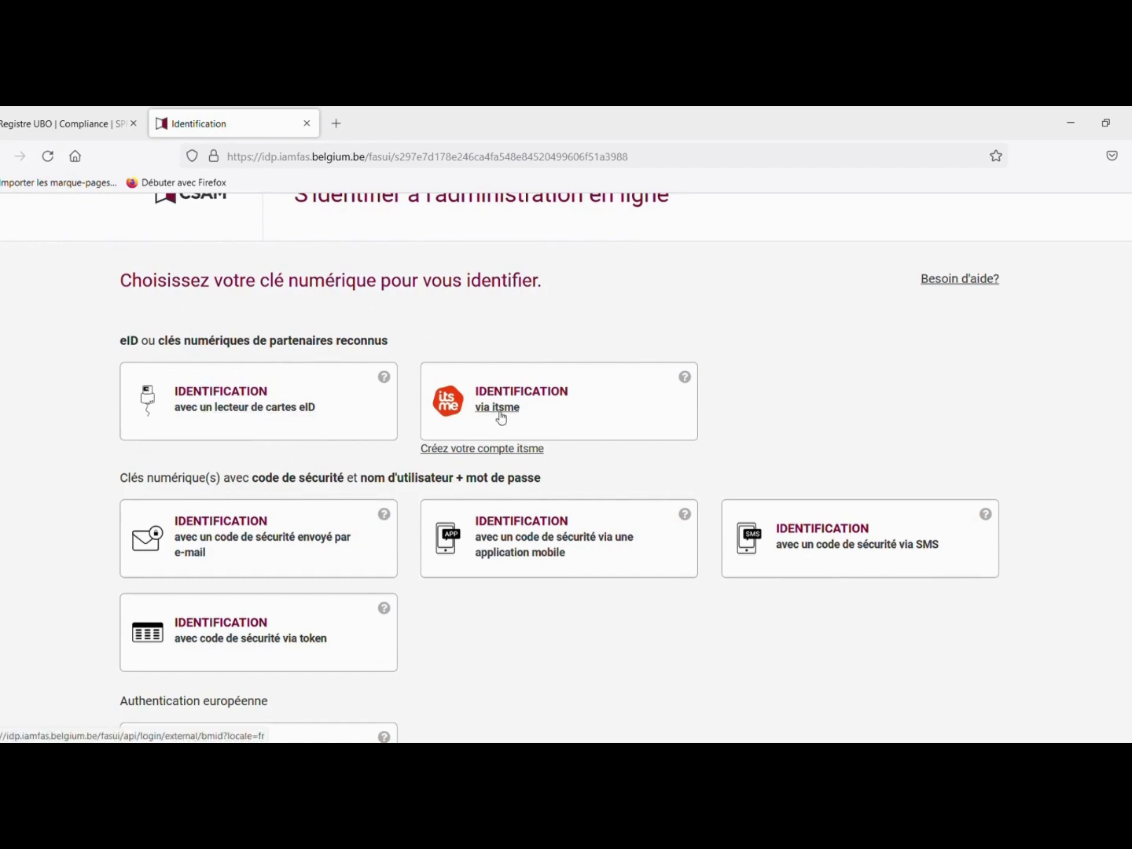
pyautogui.scroll(-2, 500, 418)
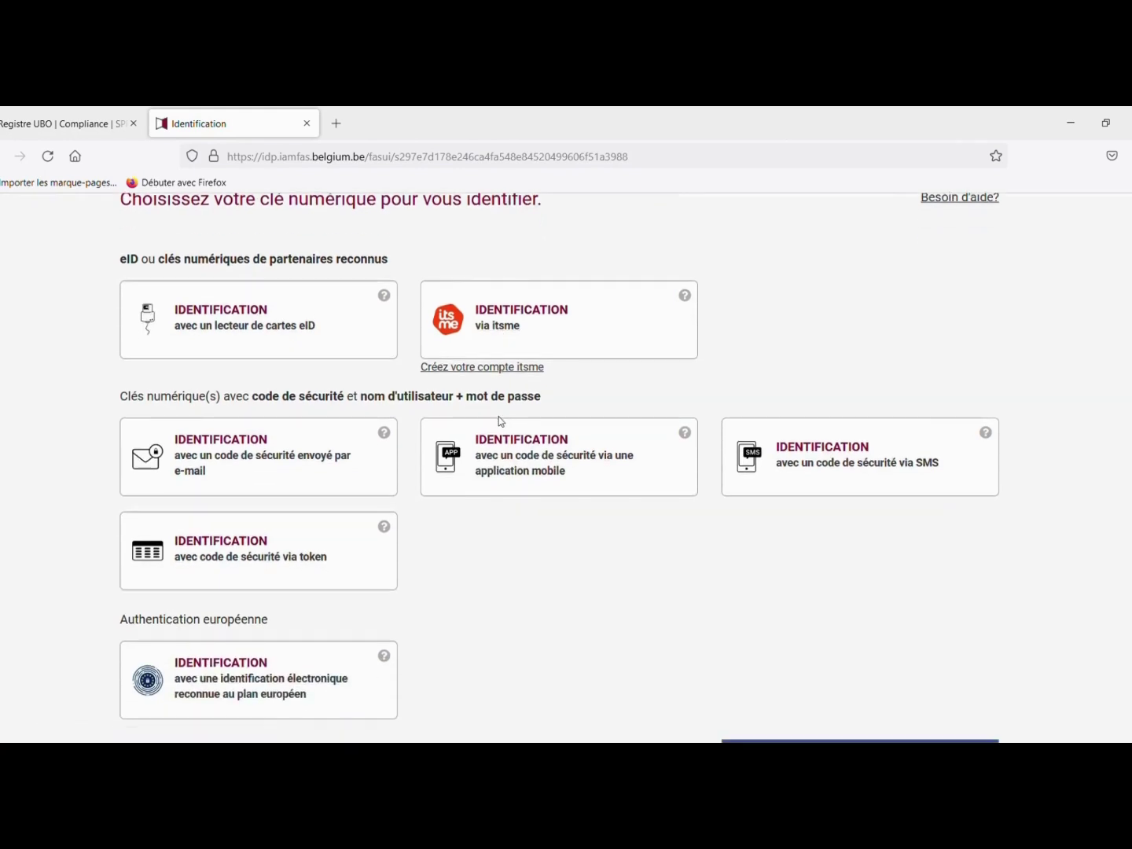
pyautogui.scroll(-2, 500, 416)
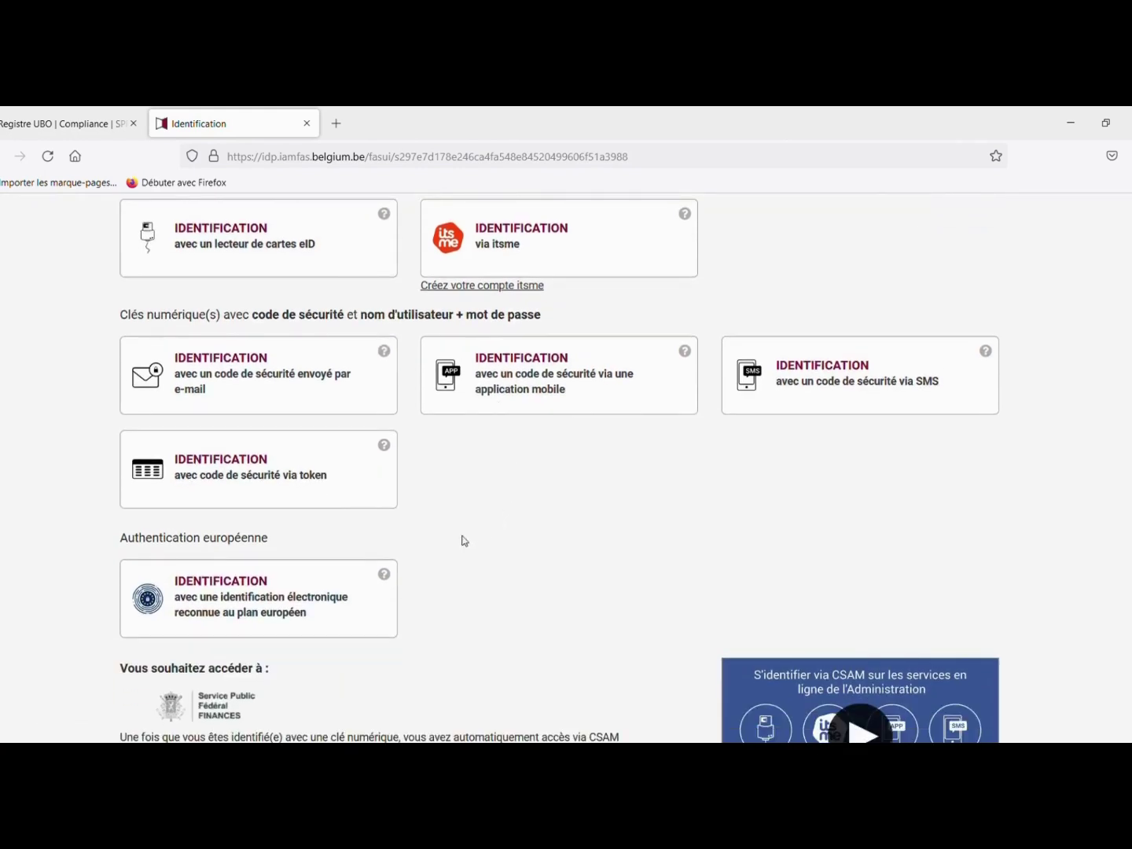
pyautogui.scroll(2, 280, 564)
pyautogui.scroll(2, 267, 520)
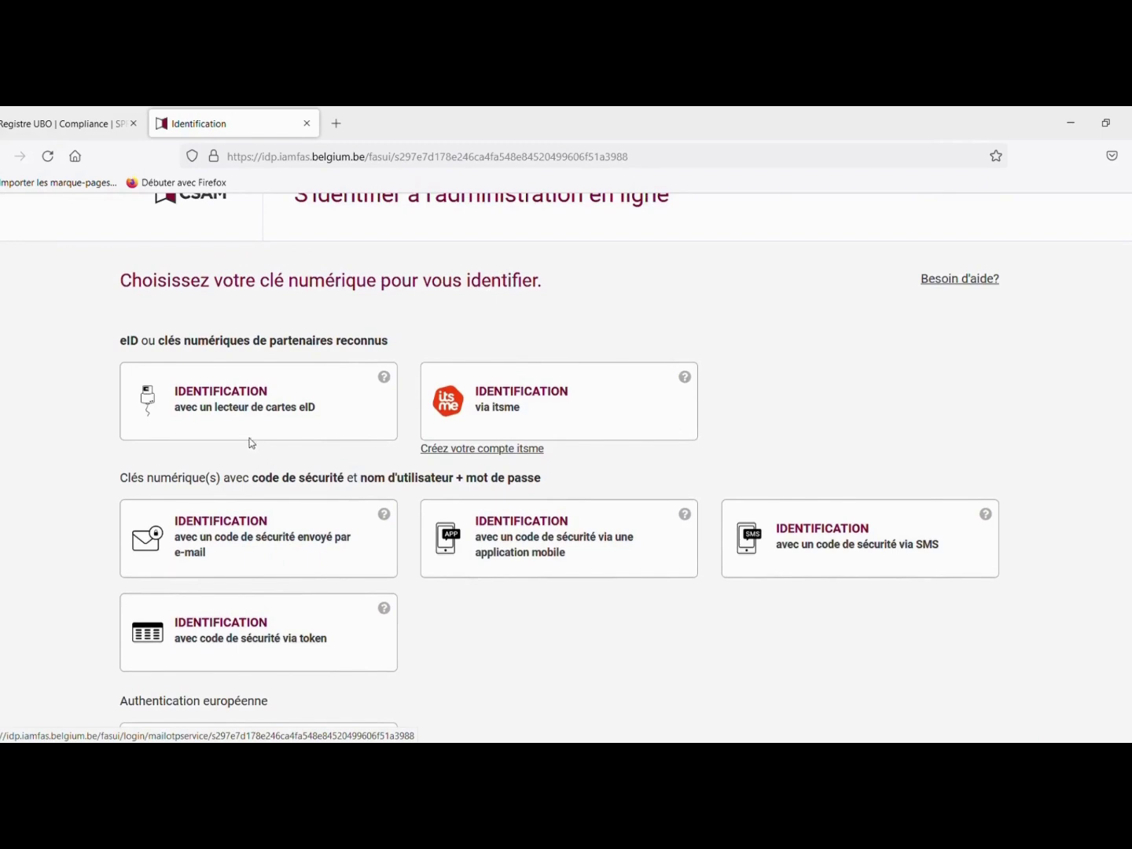
# - Sign in with an eID card reader on behalf of a company
pyautogui.click(244, 412)
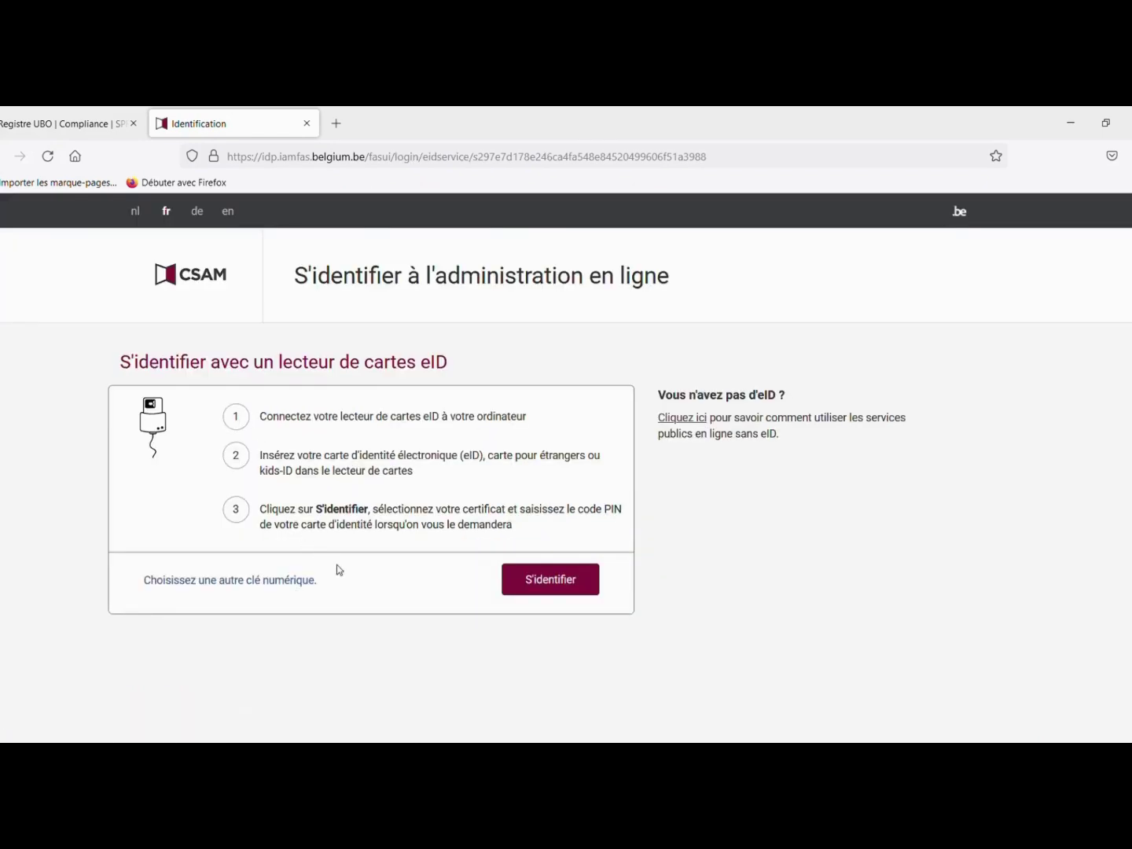
pyautogui.click(549, 583)
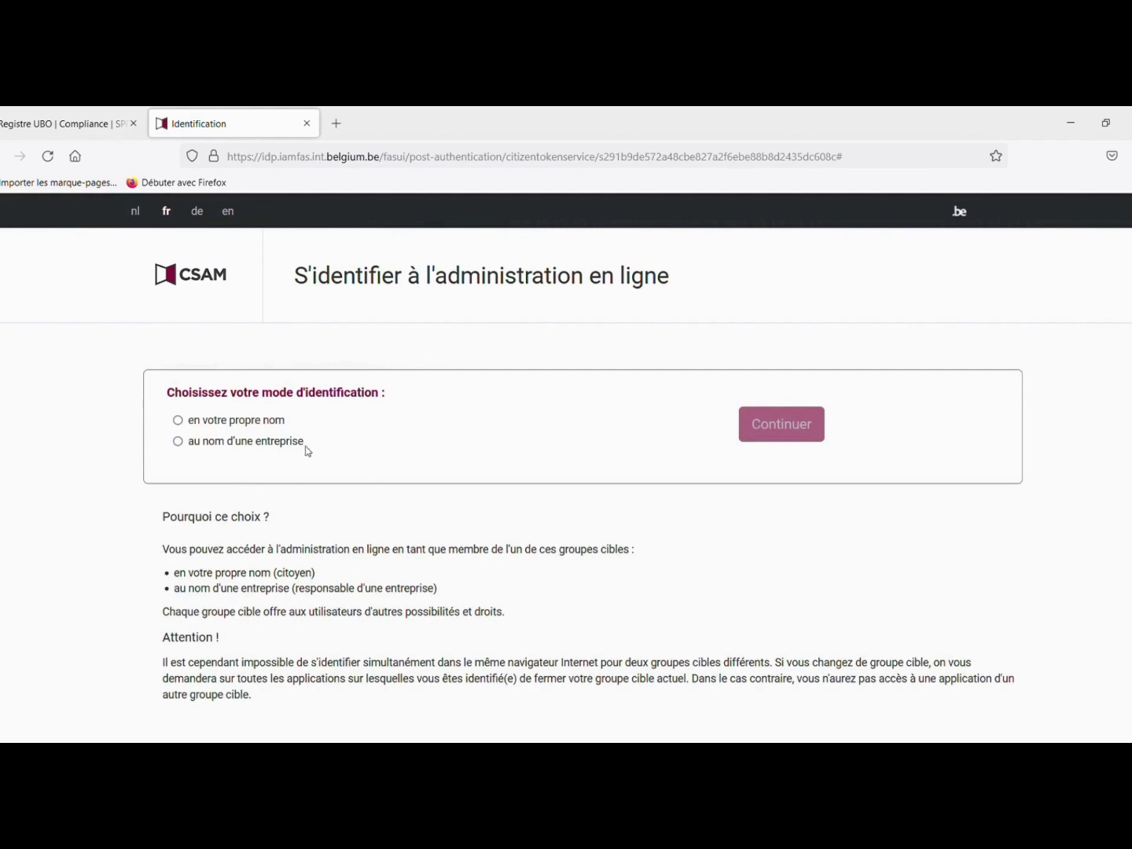
pyautogui.click(180, 444)
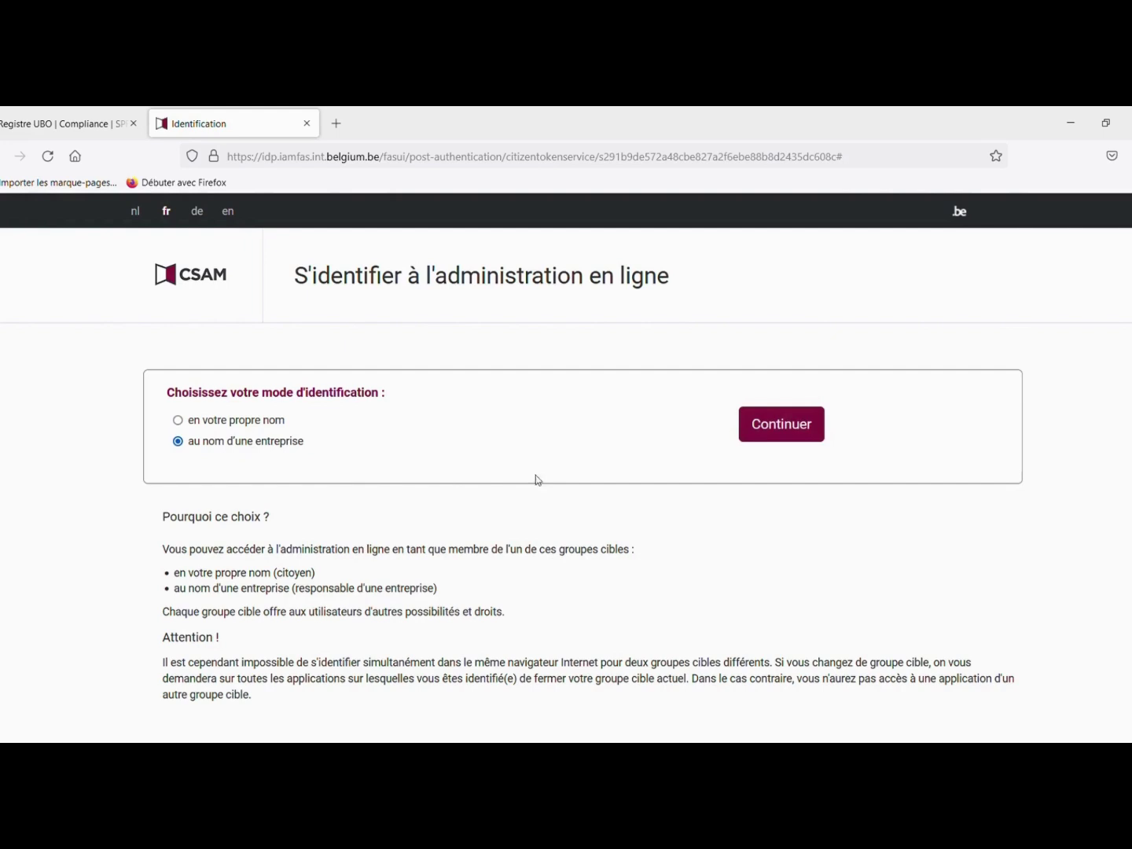
pyautogui.click(752, 424)
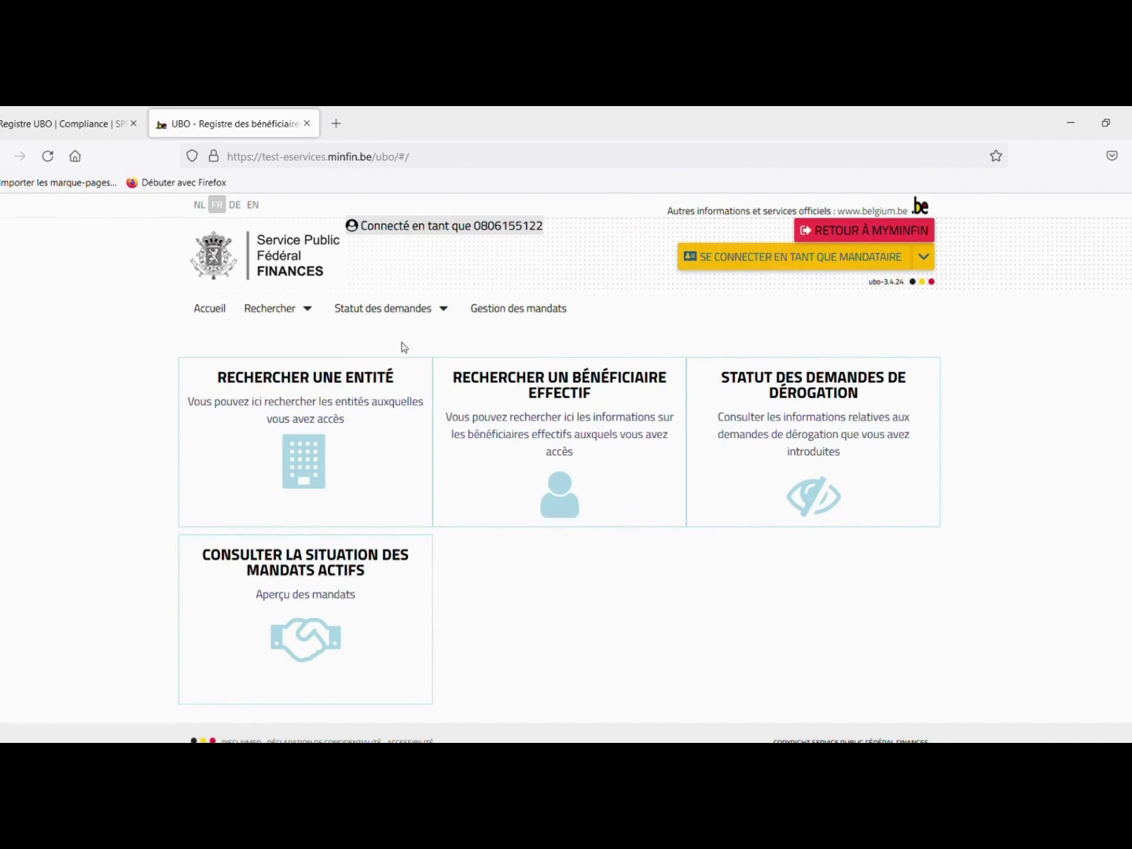
# - Search accessible entities, open Entité Demo and switch its control structure to edit mode
pyautogui.click(304, 463)
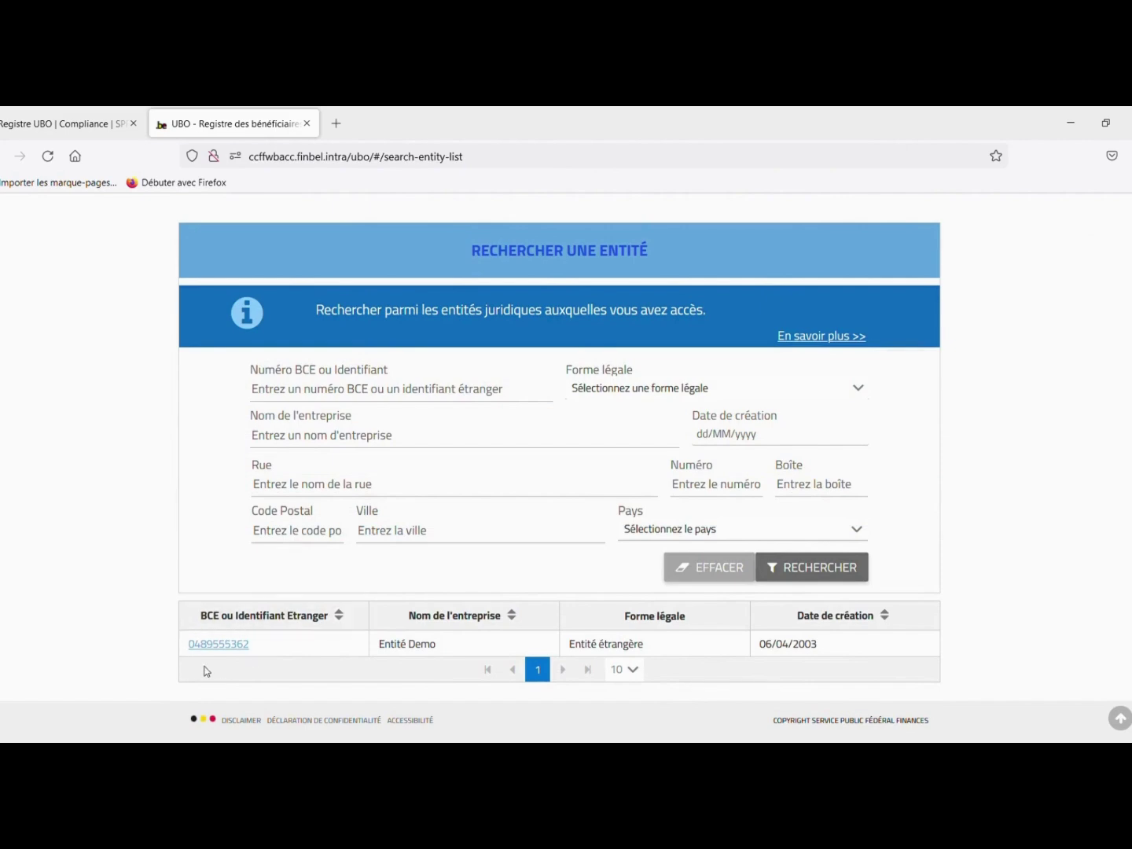
pyautogui.click(223, 645)
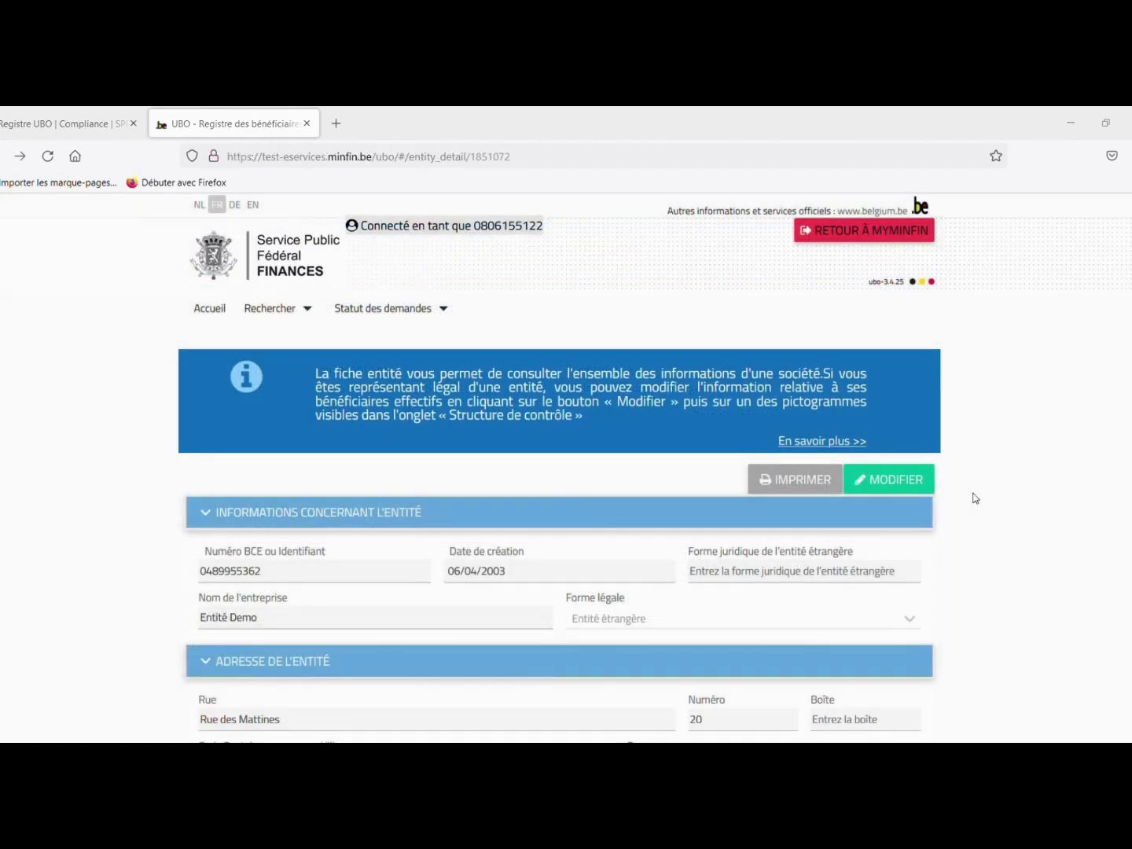
pyautogui.scroll(-3, 974, 494)
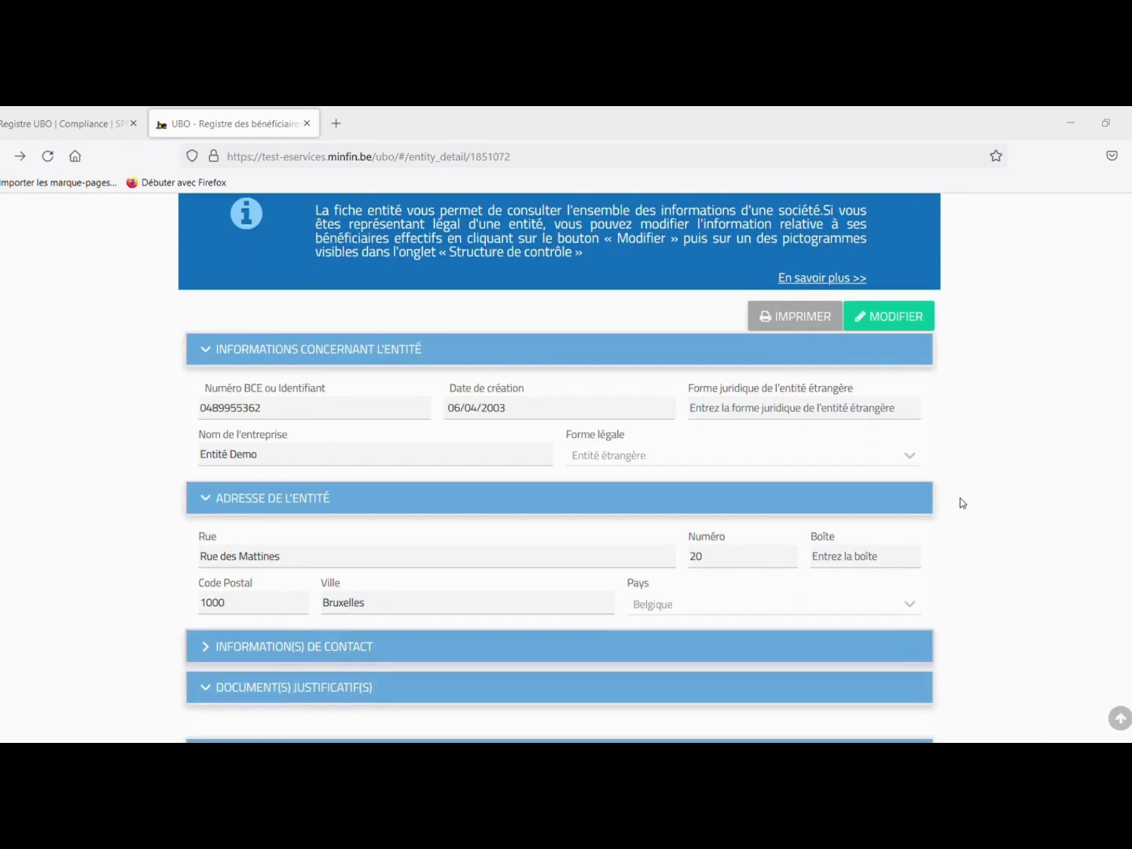
pyautogui.scroll(-5, 959, 507)
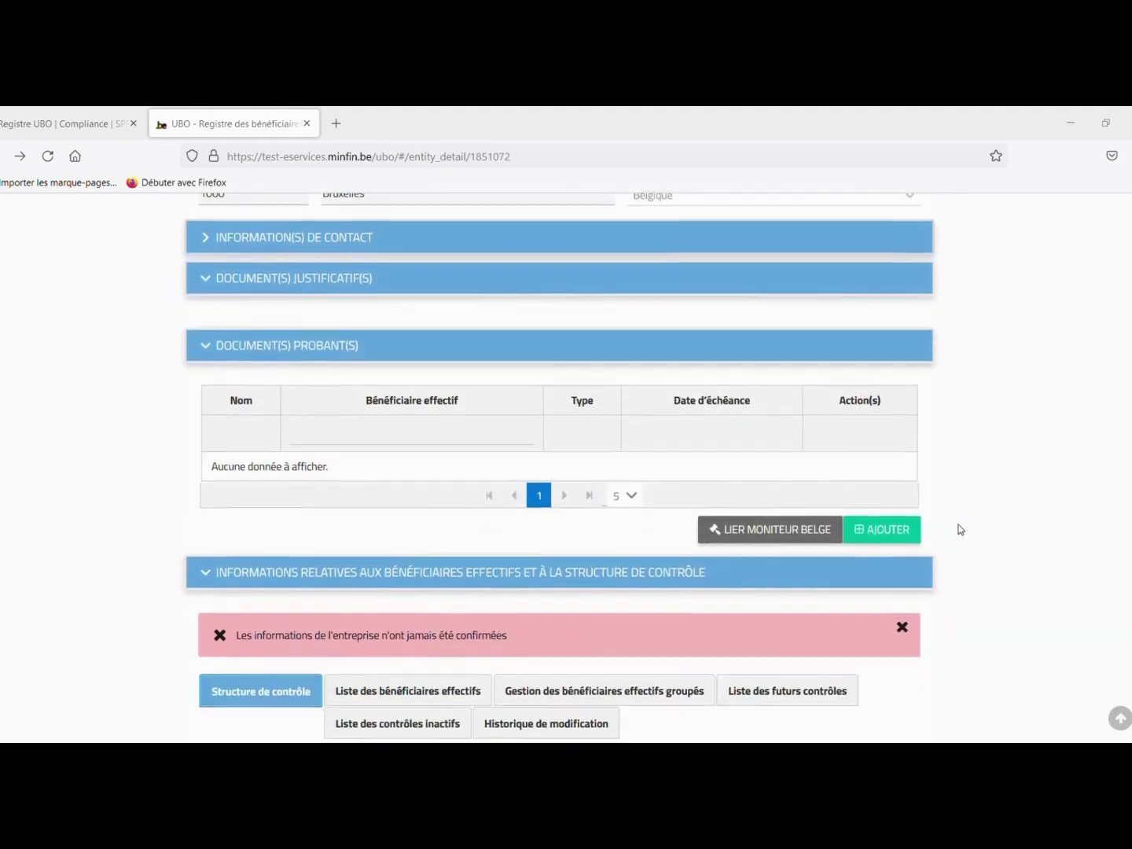
pyautogui.scroll(-3, 958, 531)
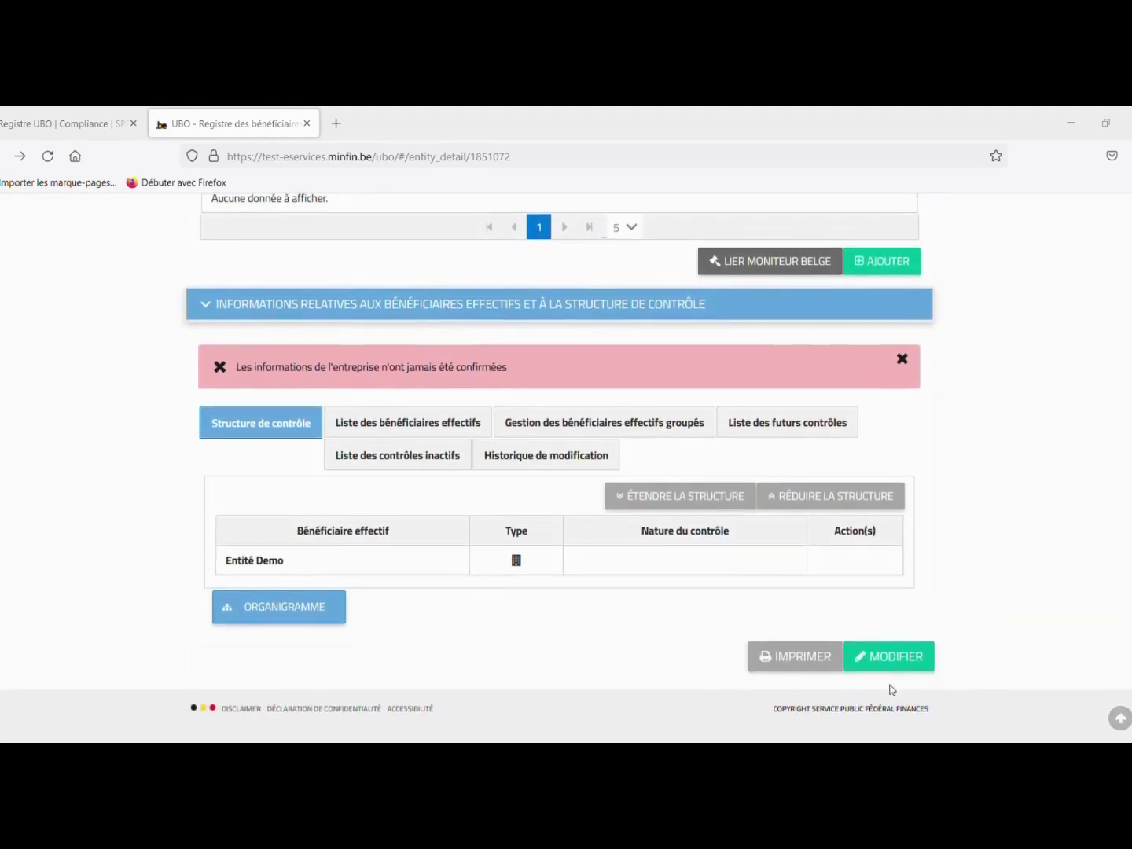
pyautogui.click(898, 654)
pyautogui.scroll(-1, 889, 662)
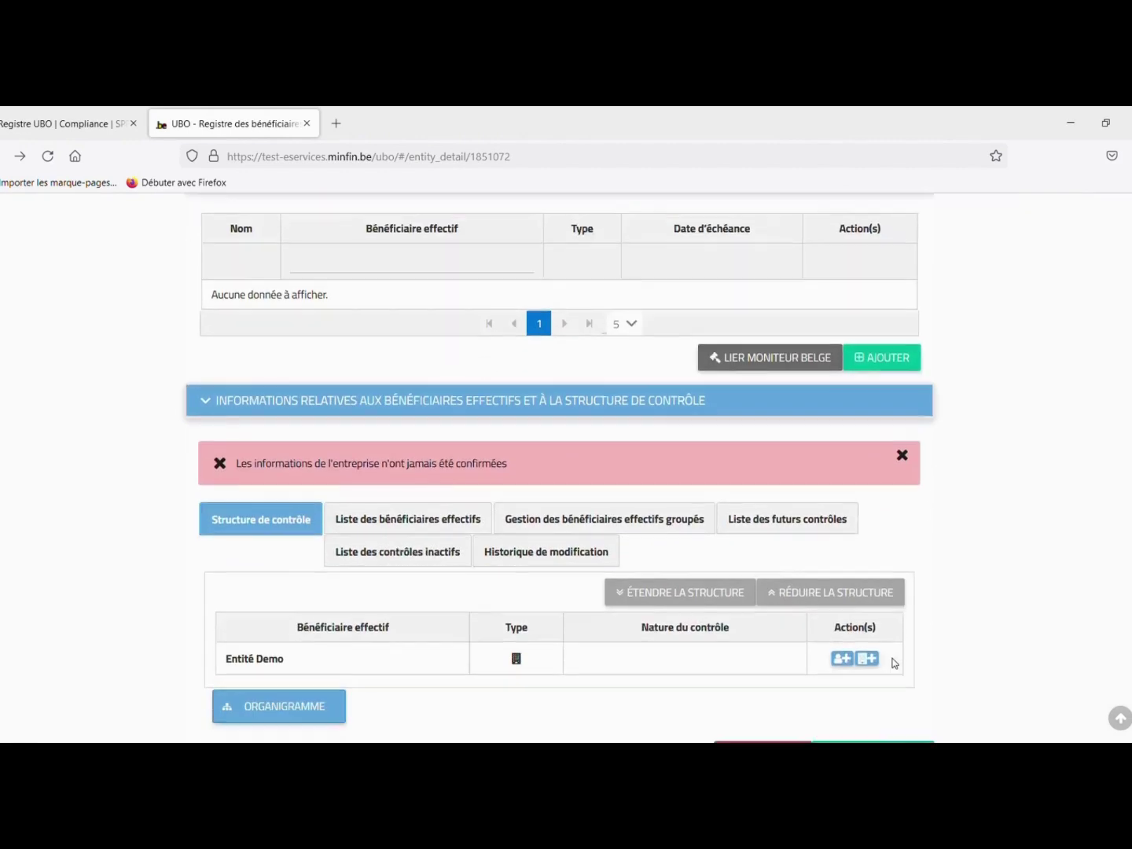
pyautogui.scroll(-1, 893, 651)
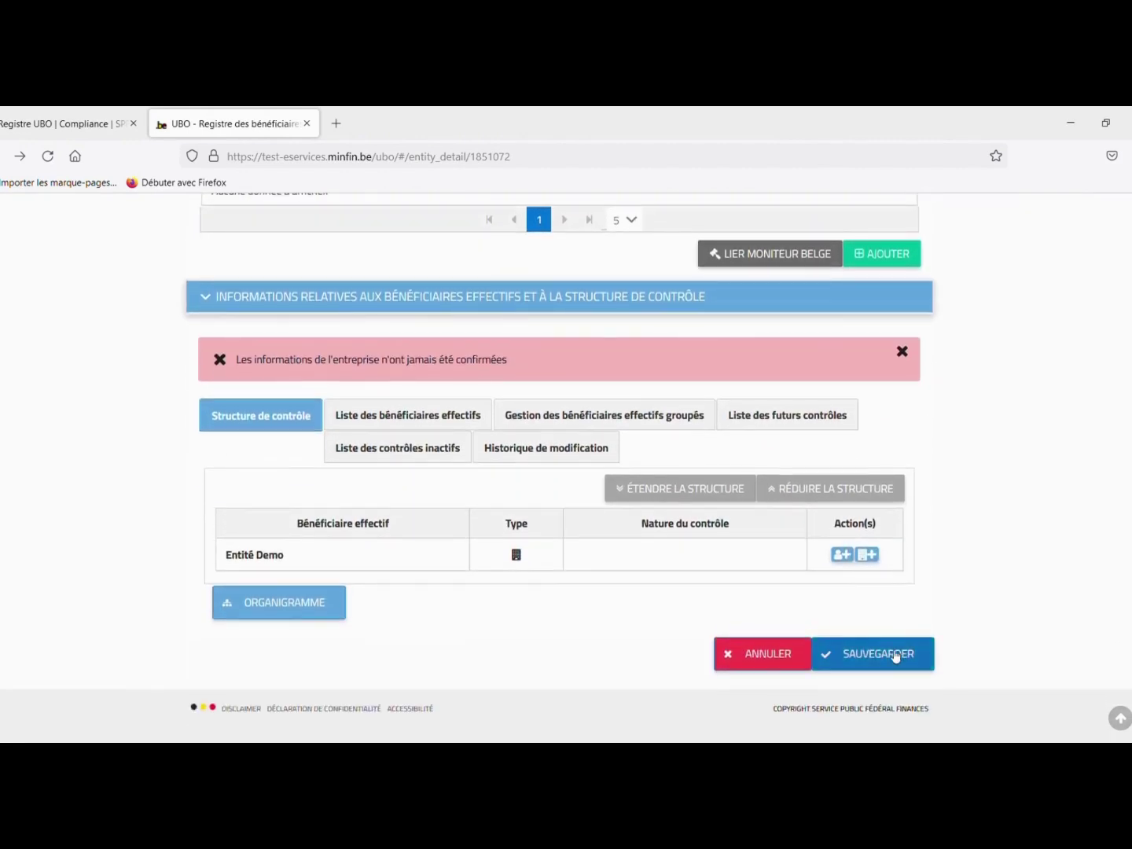
pyautogui.click(841, 555)
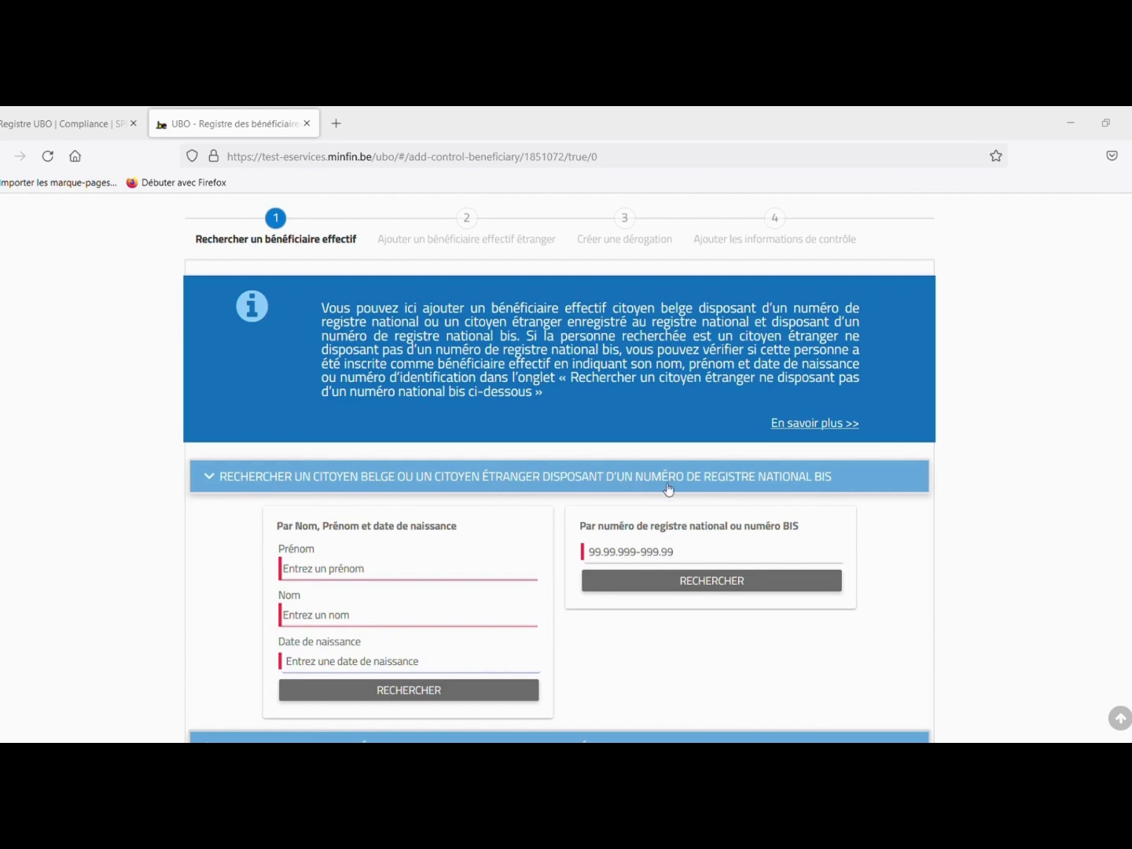
pyautogui.click(370, 575)
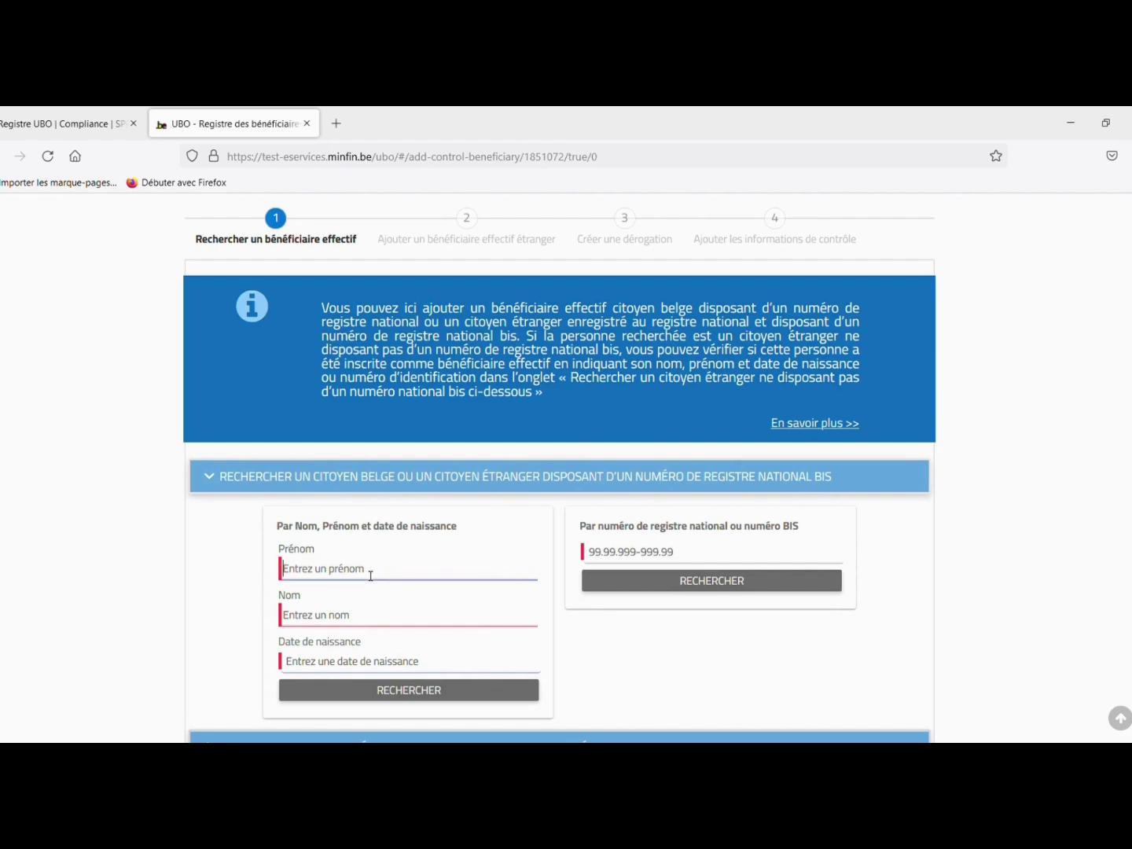
pyautogui.press('Tab')
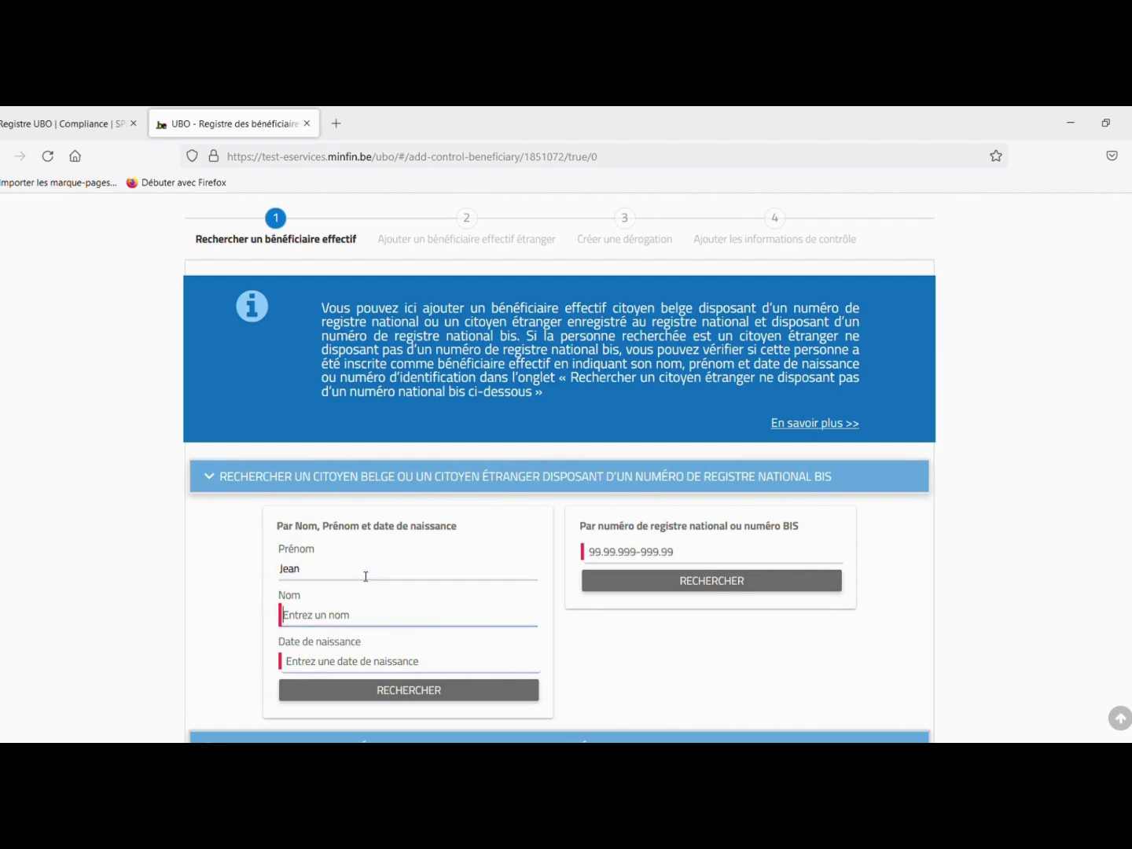
pyautogui.press('Tab')
pyautogui.write('04')
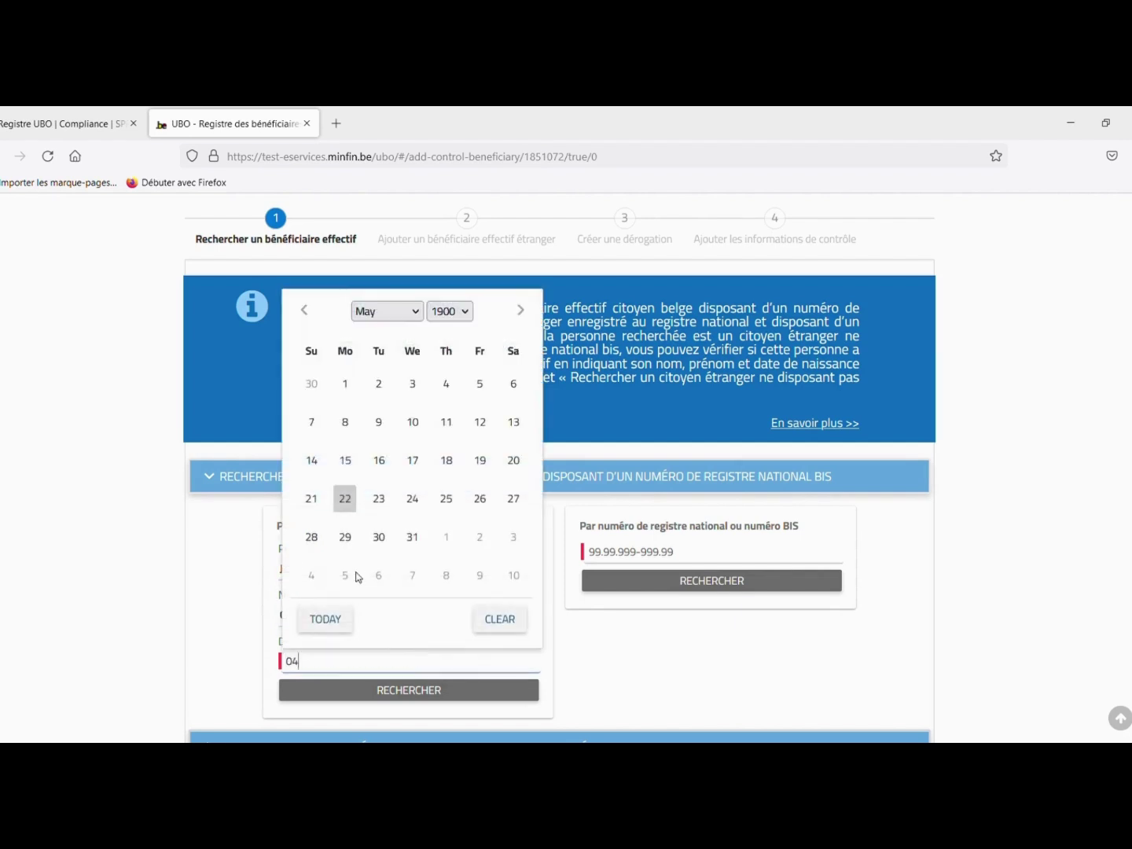
pyautogui.write('/06/1982')
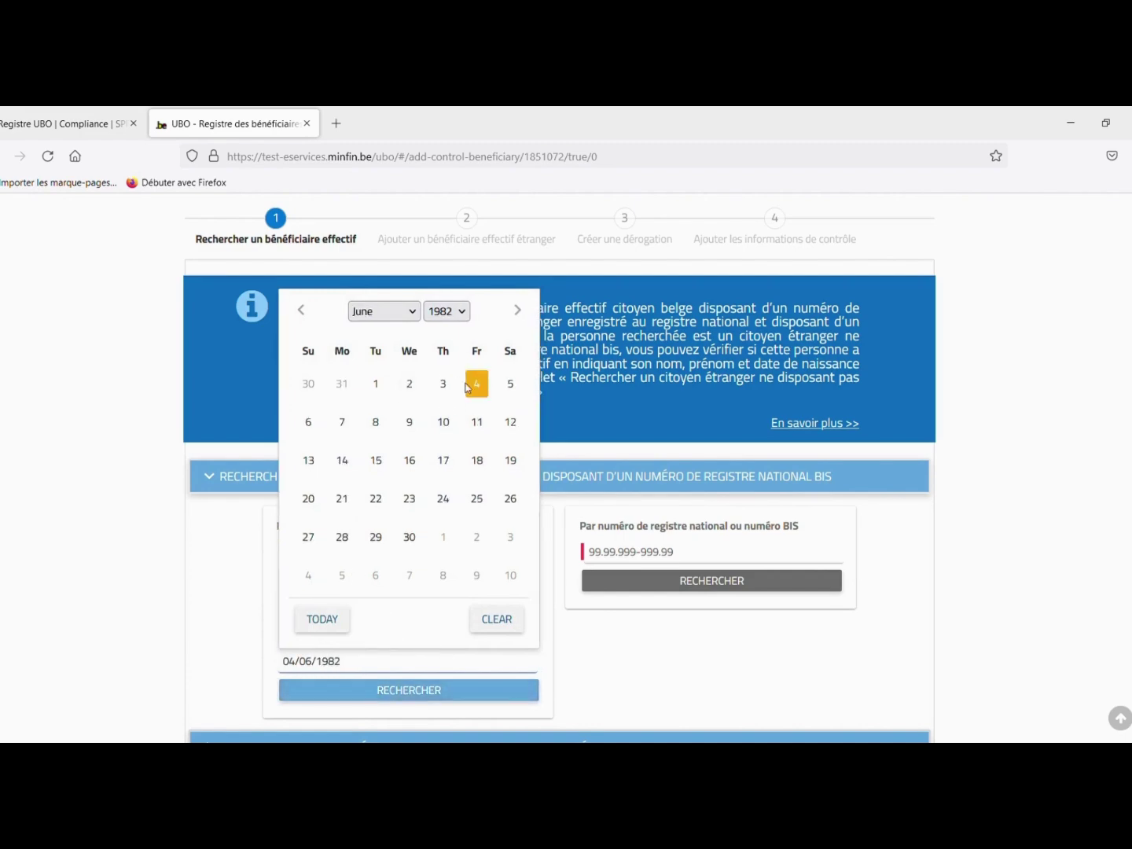
pyautogui.click(467, 387)
pyautogui.click(440, 690)
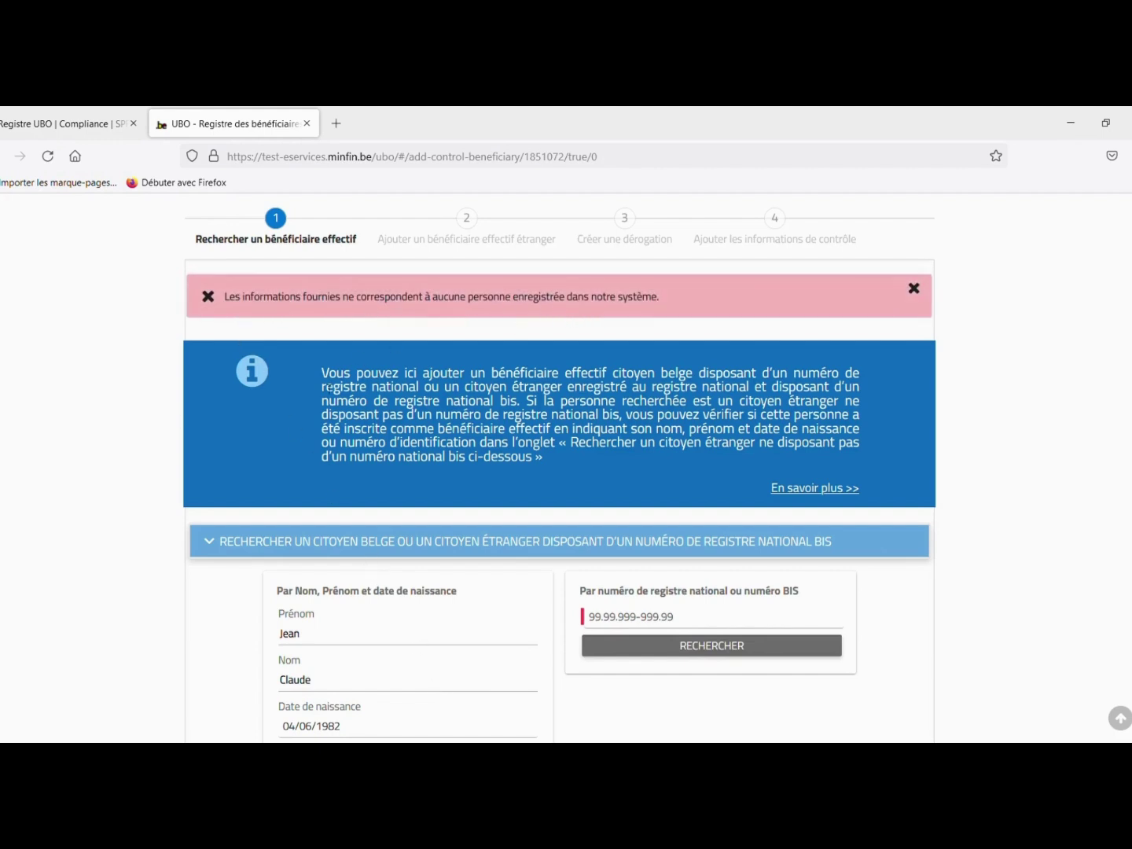
pyautogui.scroll(-3, 240, 574)
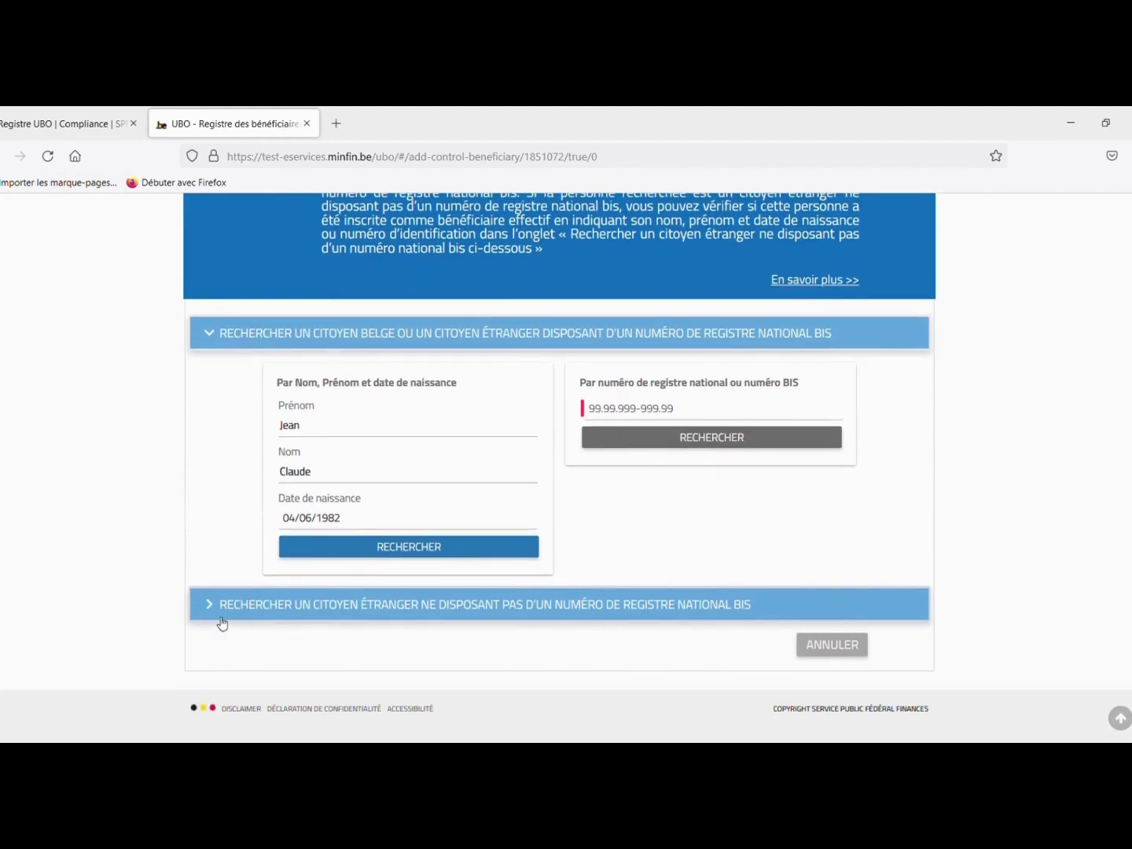
pyautogui.click(536, 616)
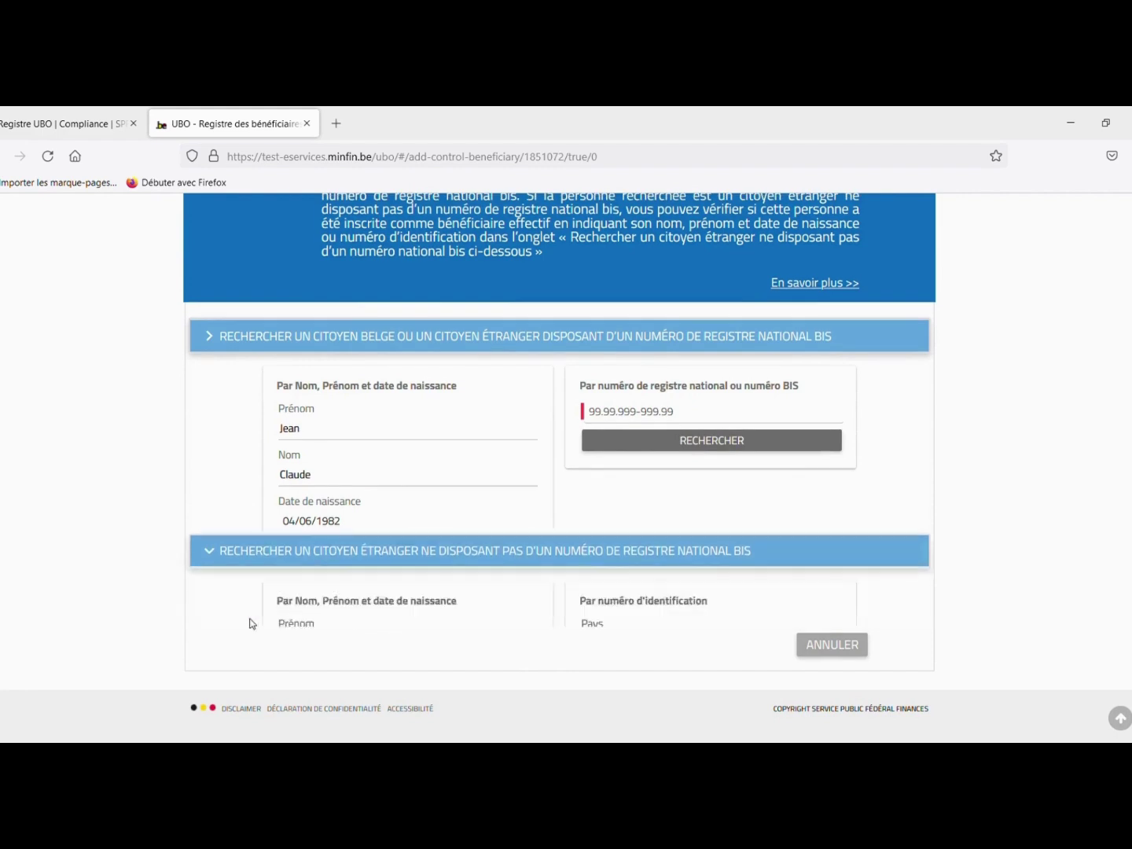
pyautogui.click(294, 480)
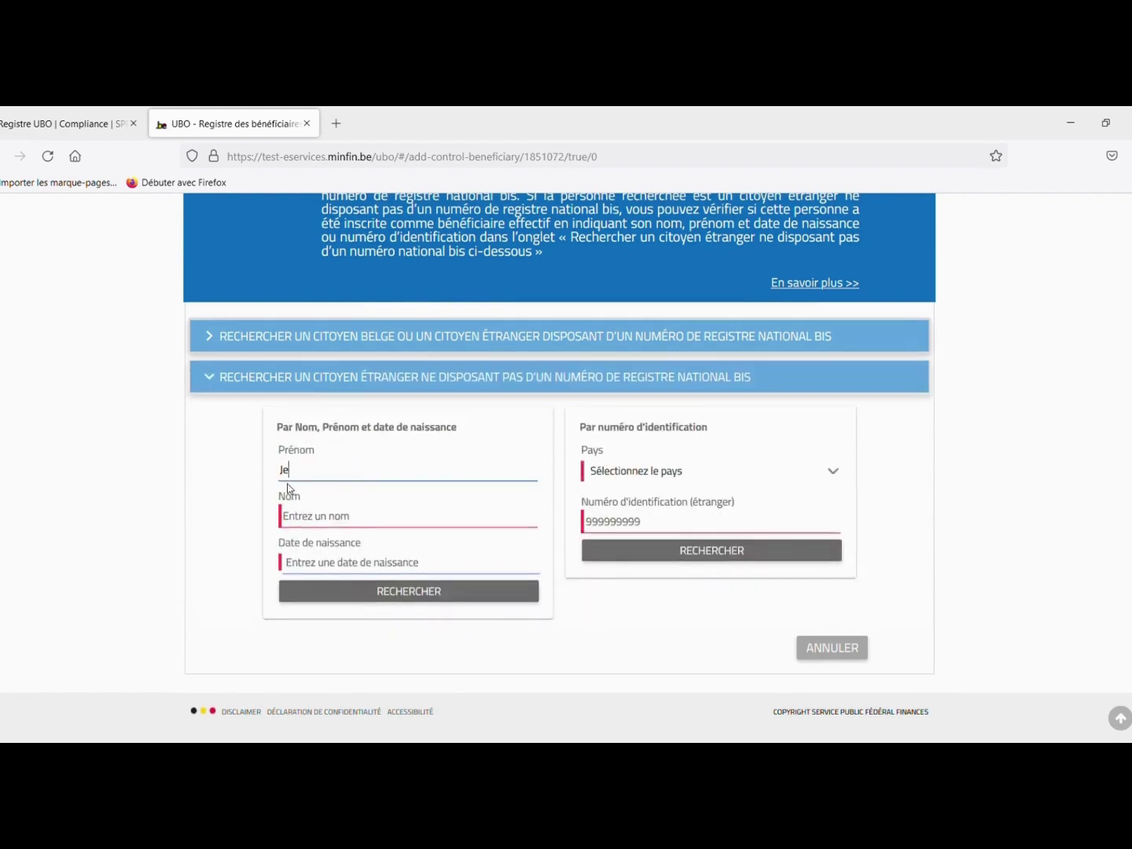
pyautogui.press('Tab')
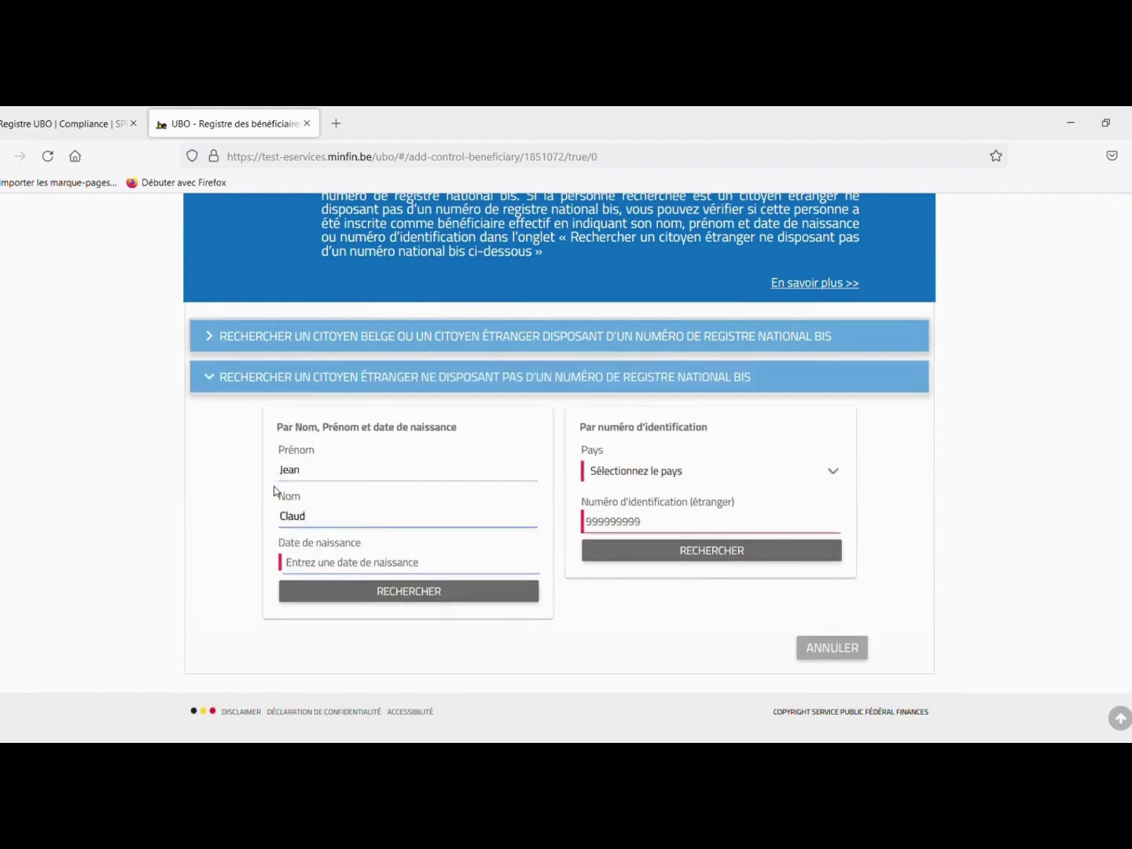
pyautogui.press('Tab')
pyautogui.write('04/06/1982')
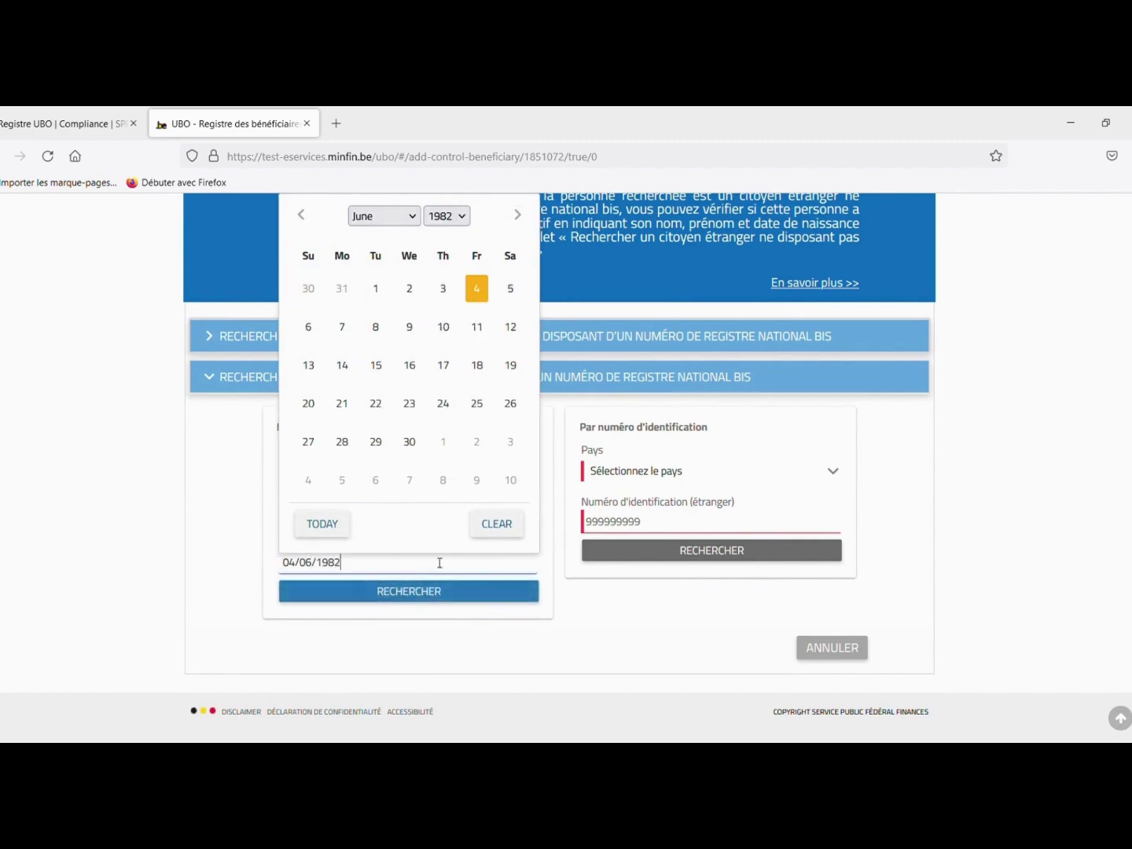
pyautogui.click(445, 591)
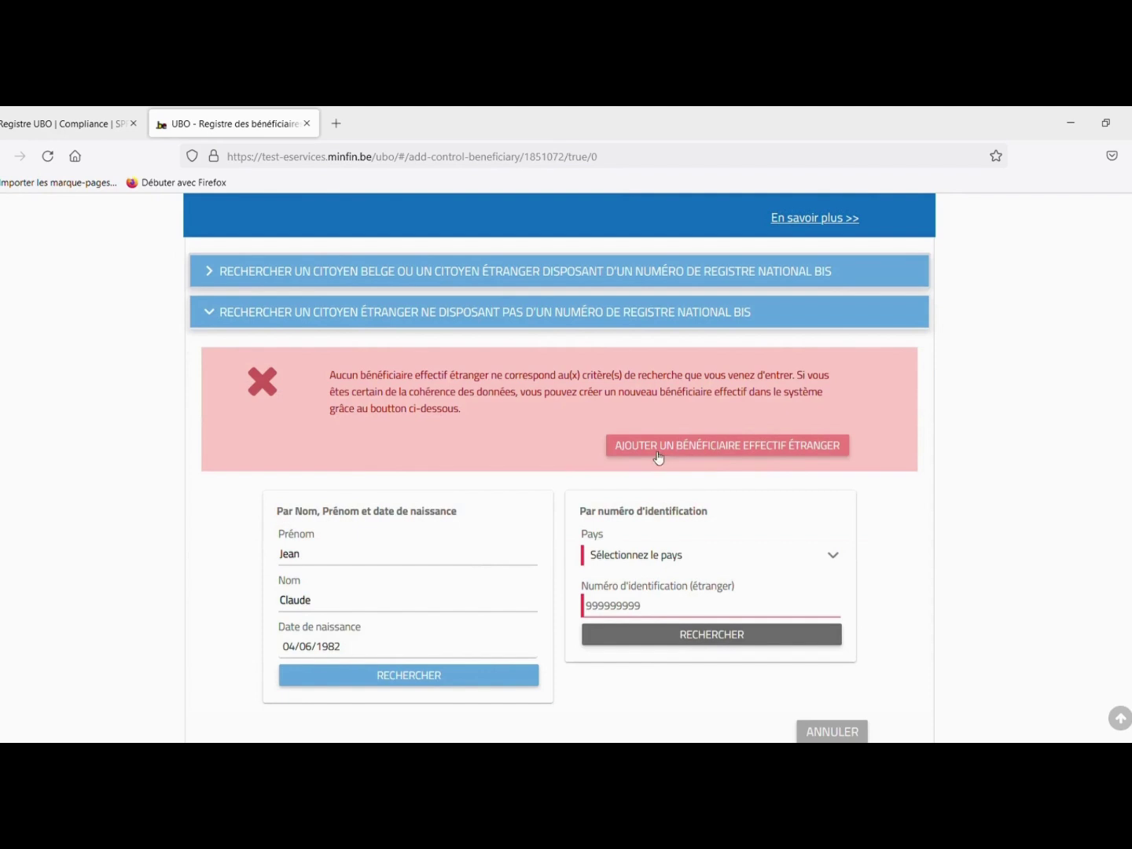
pyautogui.click(749, 448)
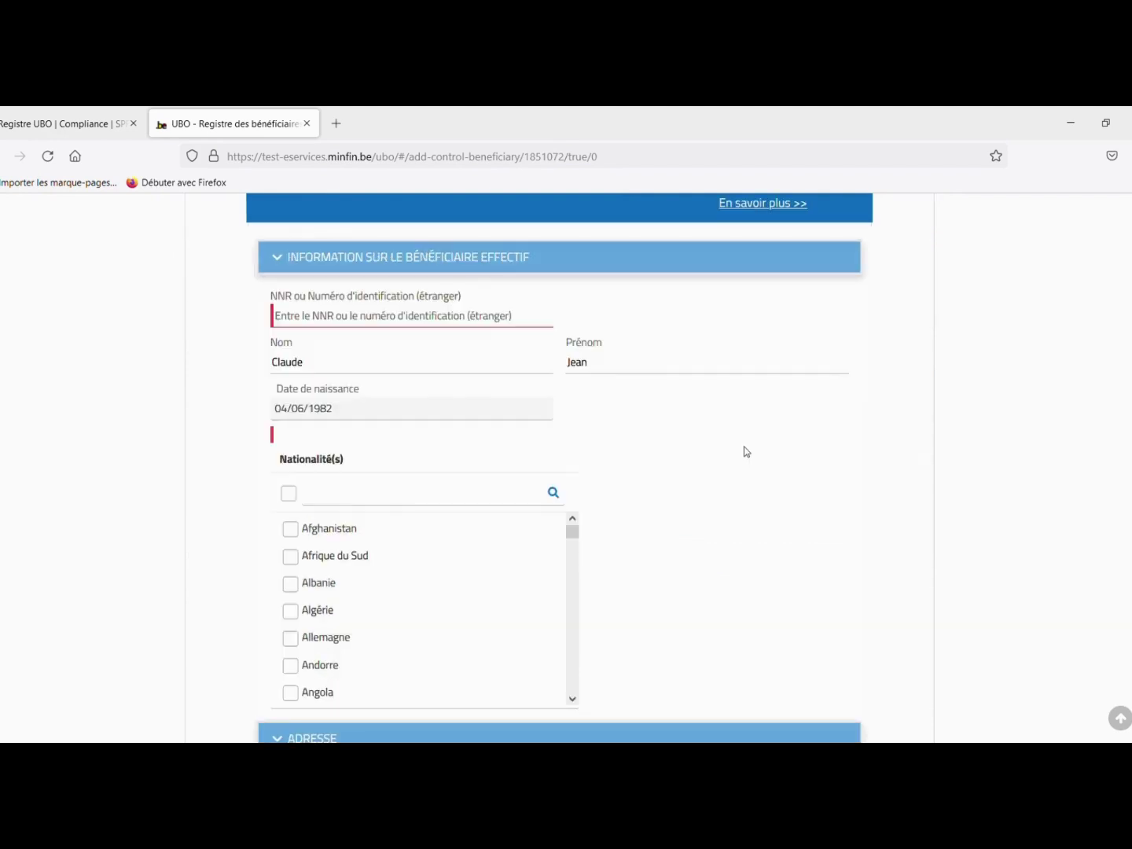
# - Enter the beneficiary's foreign identification number and set the nationality to France
pyautogui.click(377, 327)
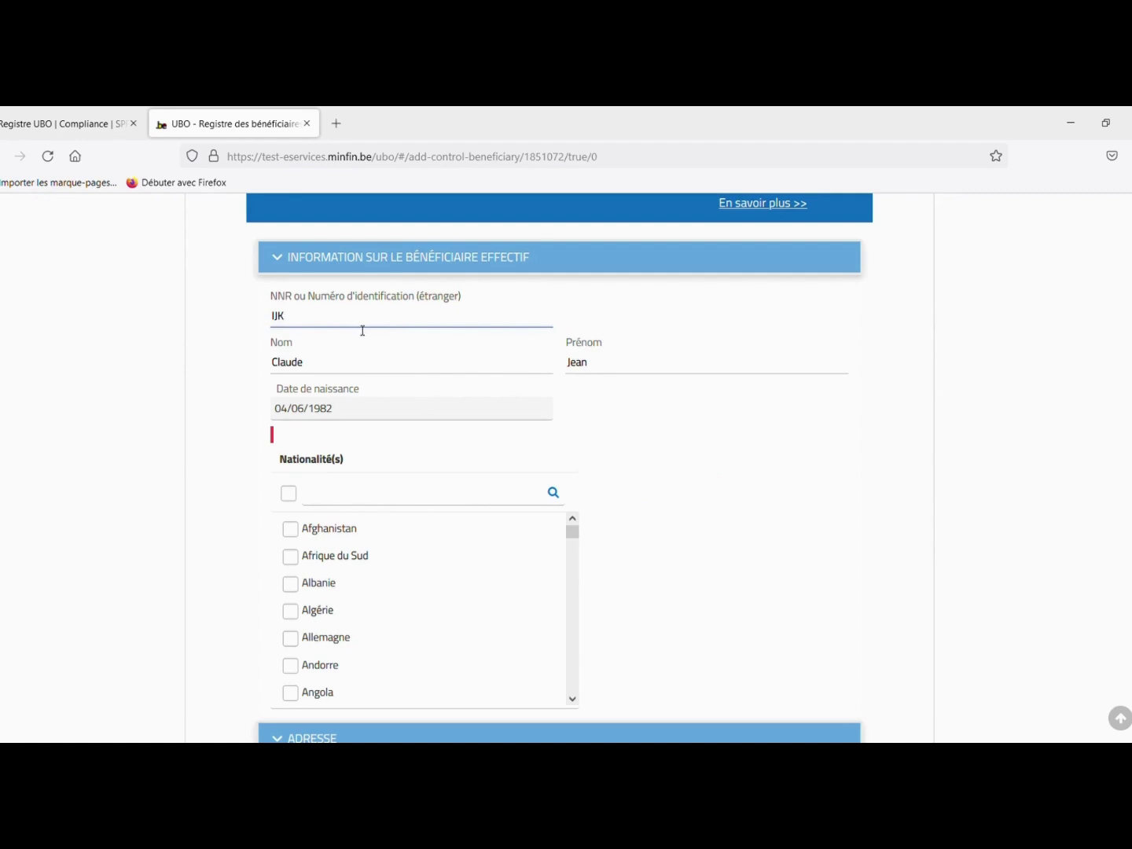
pyautogui.click(356, 499)
pyautogui.write('fra')
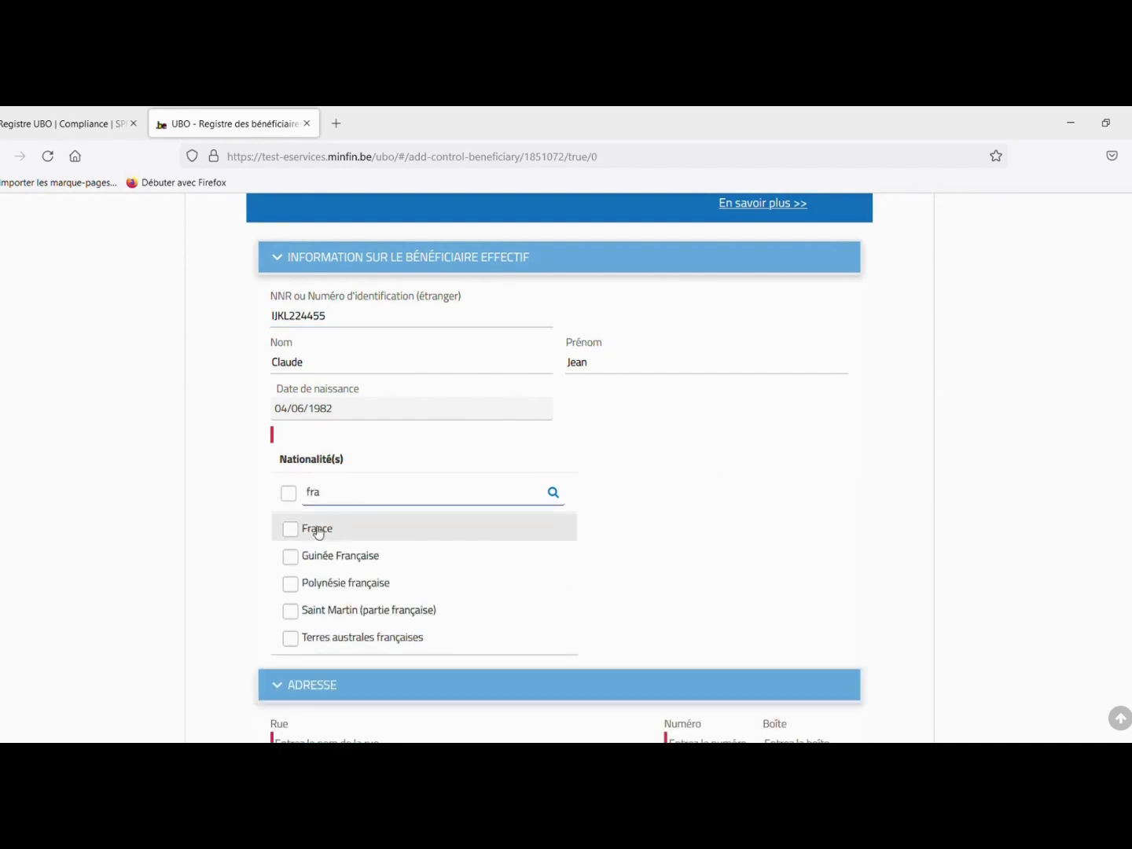
pyautogui.click(317, 531)
pyautogui.scroll(-3, 330, 559)
# - Fill in the beneficiary's street, number, box, postal code and city, with France as country
pyautogui.click(315, 483)
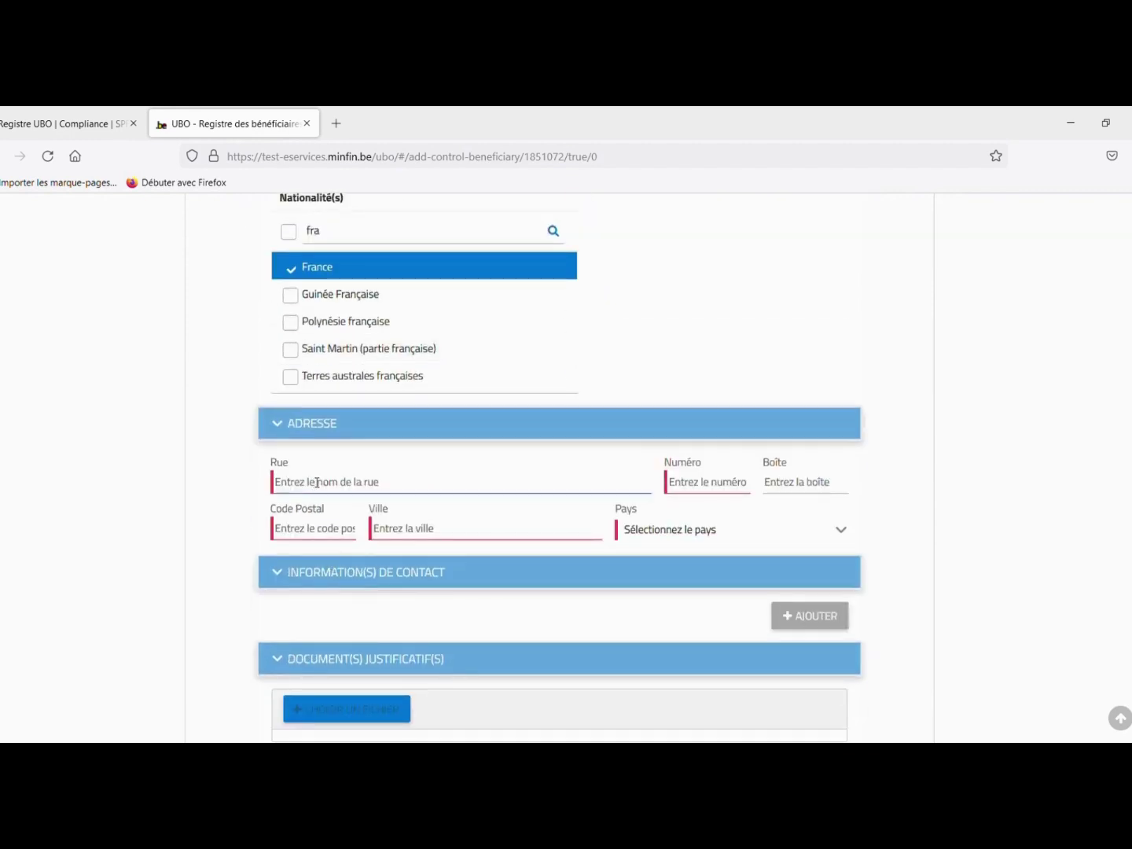
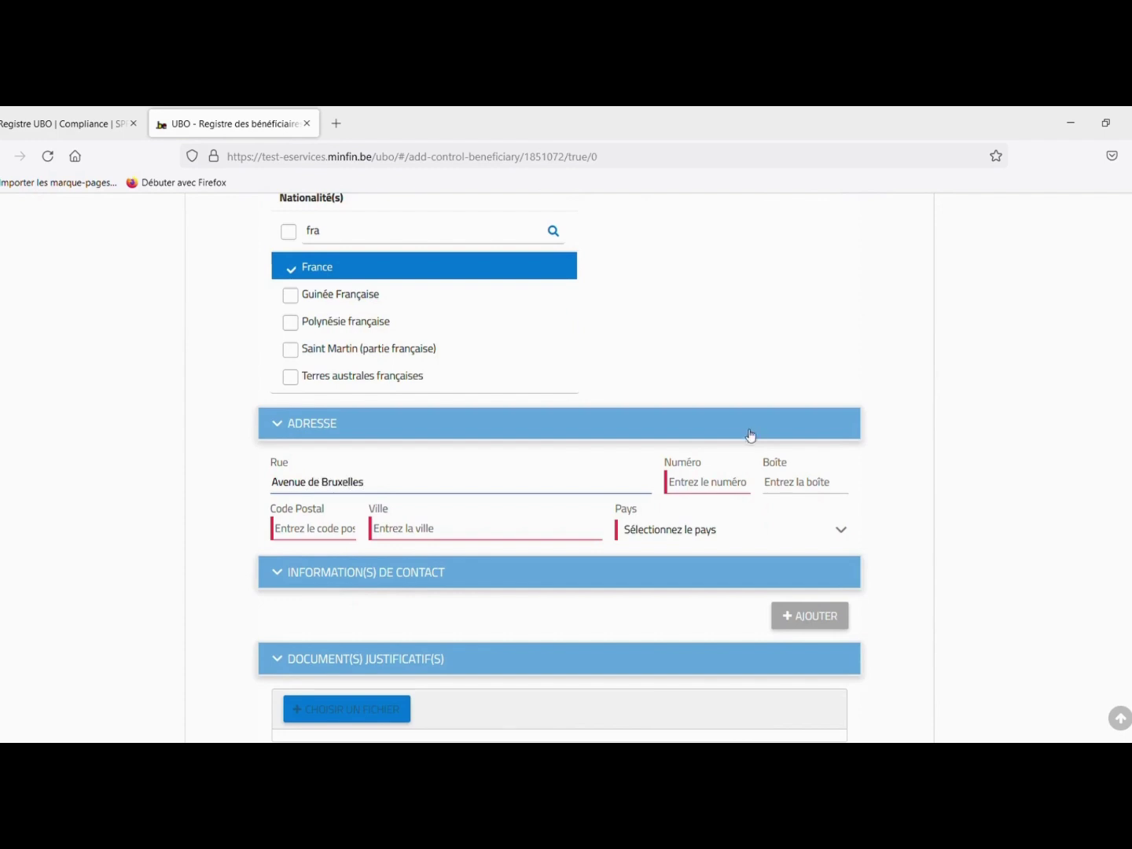
pyautogui.click(703, 481)
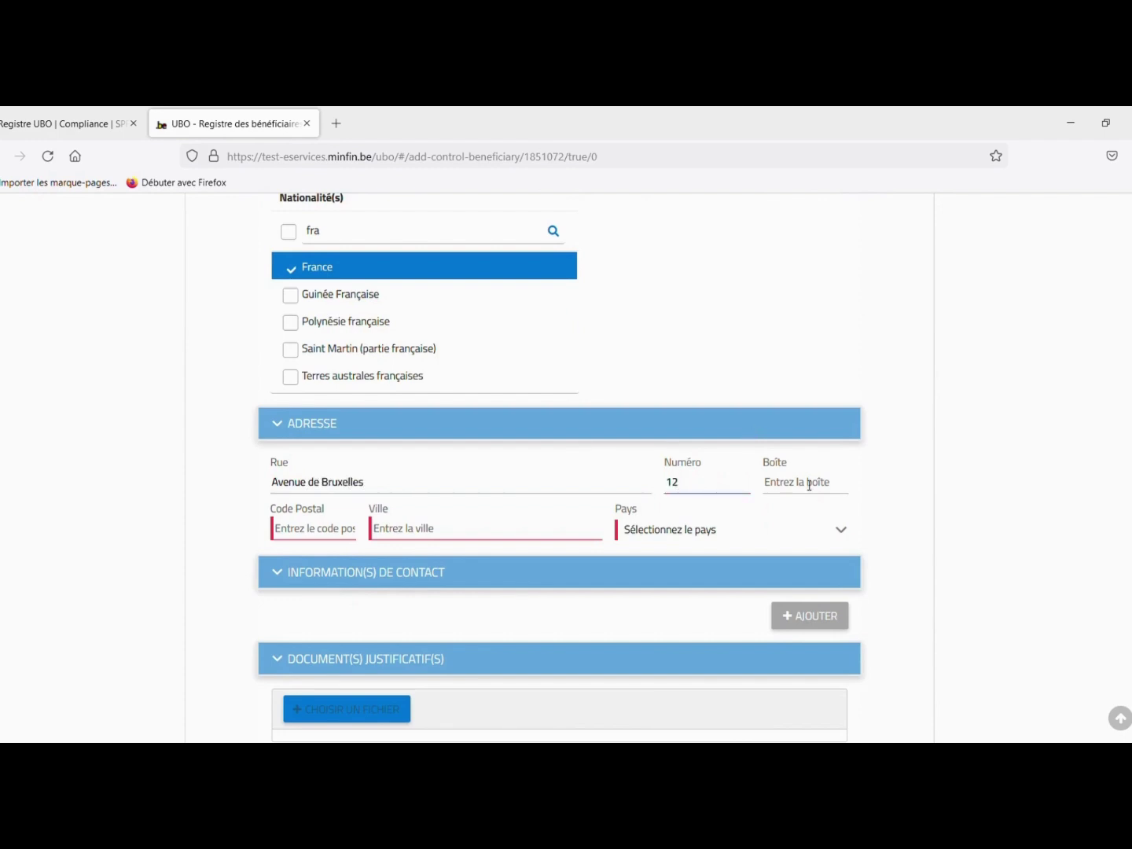
pyautogui.click(799, 483)
pyautogui.write('1')
pyautogui.click(330, 539)
pyautogui.write('1')
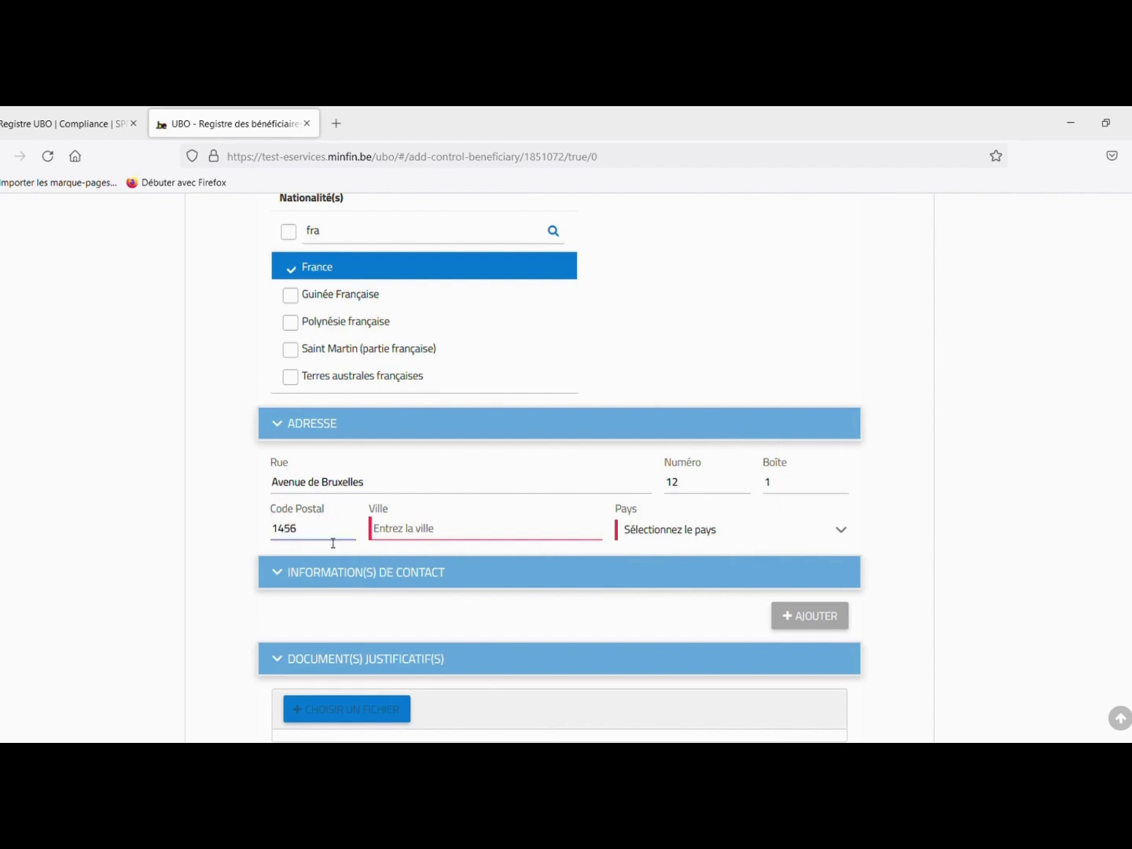
pyautogui.write('45689')
pyautogui.click(431, 543)
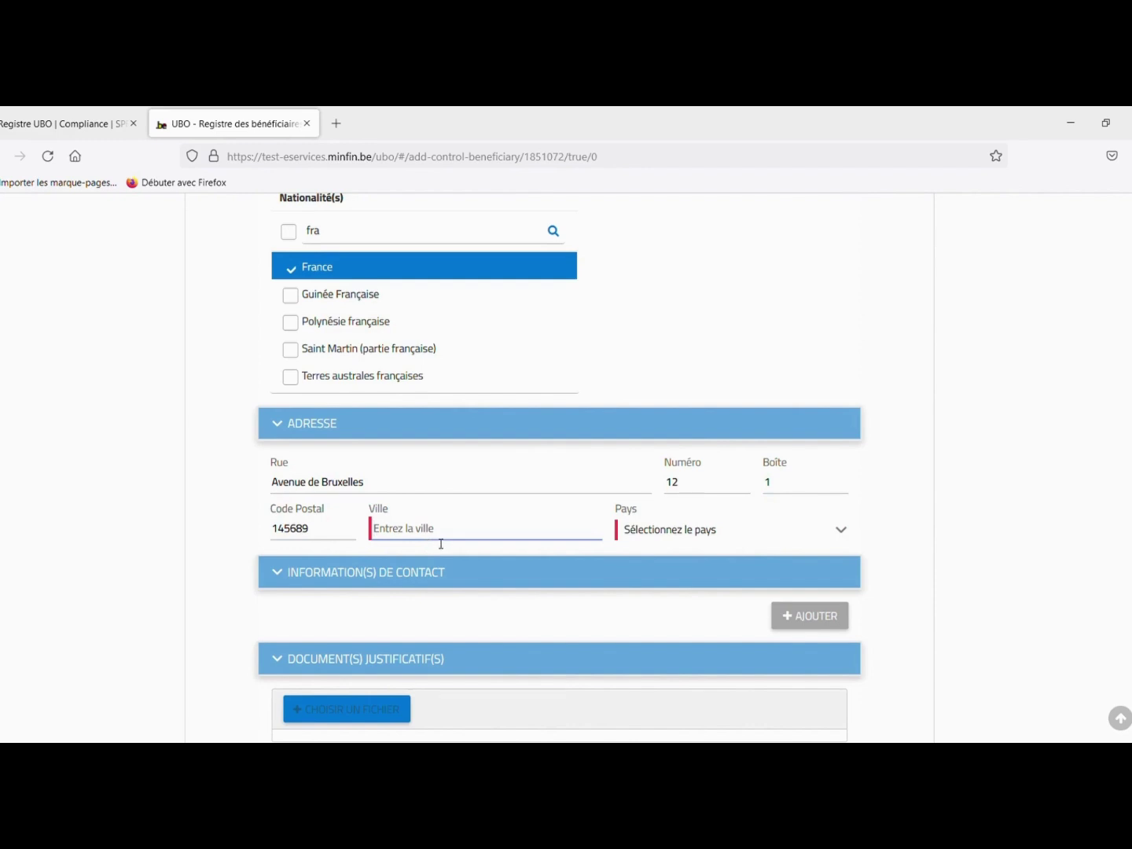
pyautogui.write('Paris')
pyautogui.click(684, 532)
pyautogui.write('fr')
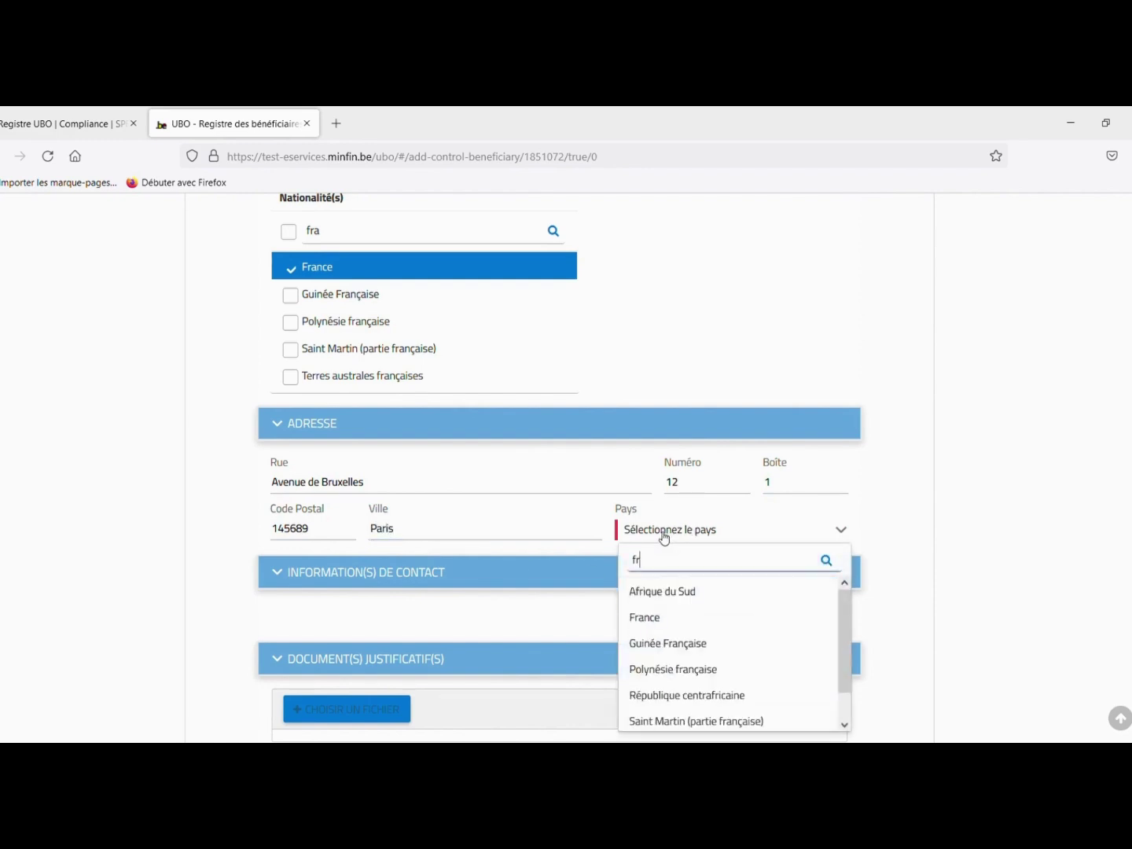
pyautogui.click(673, 620)
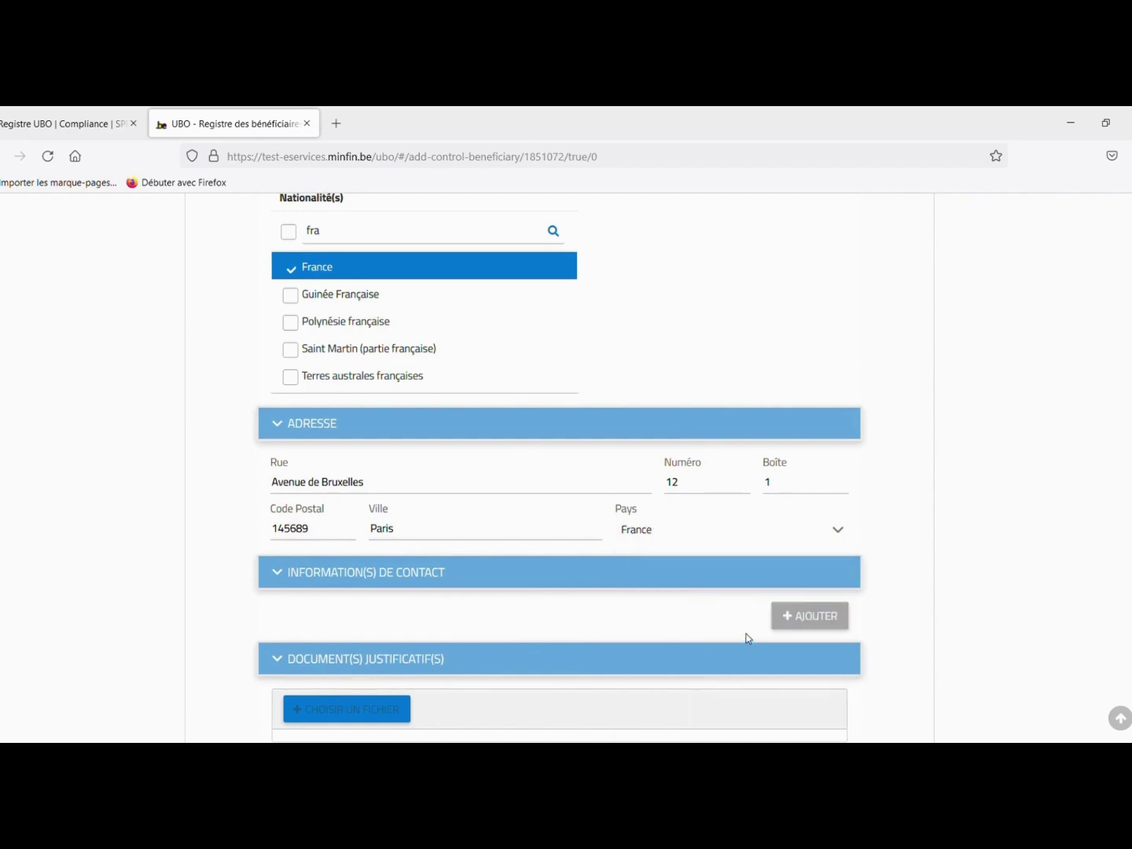
pyautogui.scroll(-2, 746, 637)
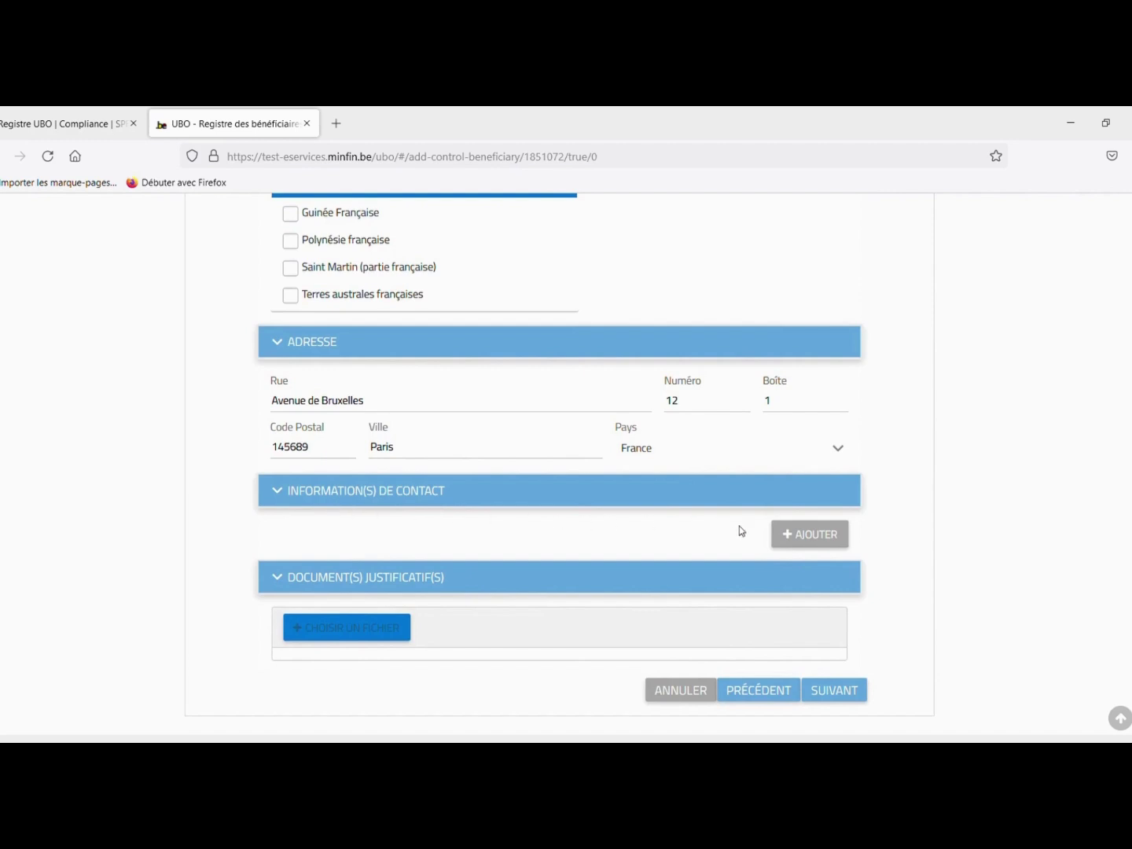
# - Add an EMAIL contact with the beneficiary's e-mail address and attach Carte d'identité.pdf
pyautogui.click(786, 541)
pyautogui.click(380, 585)
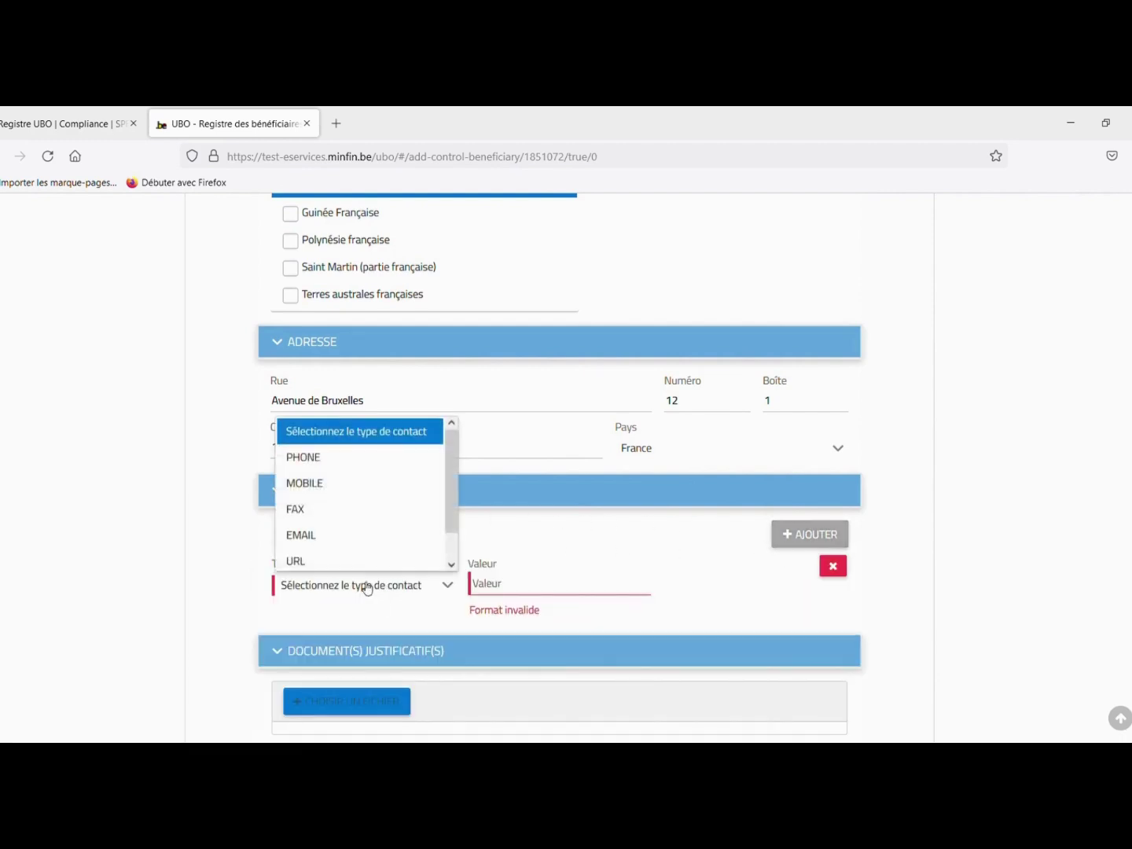
pyautogui.click(330, 542)
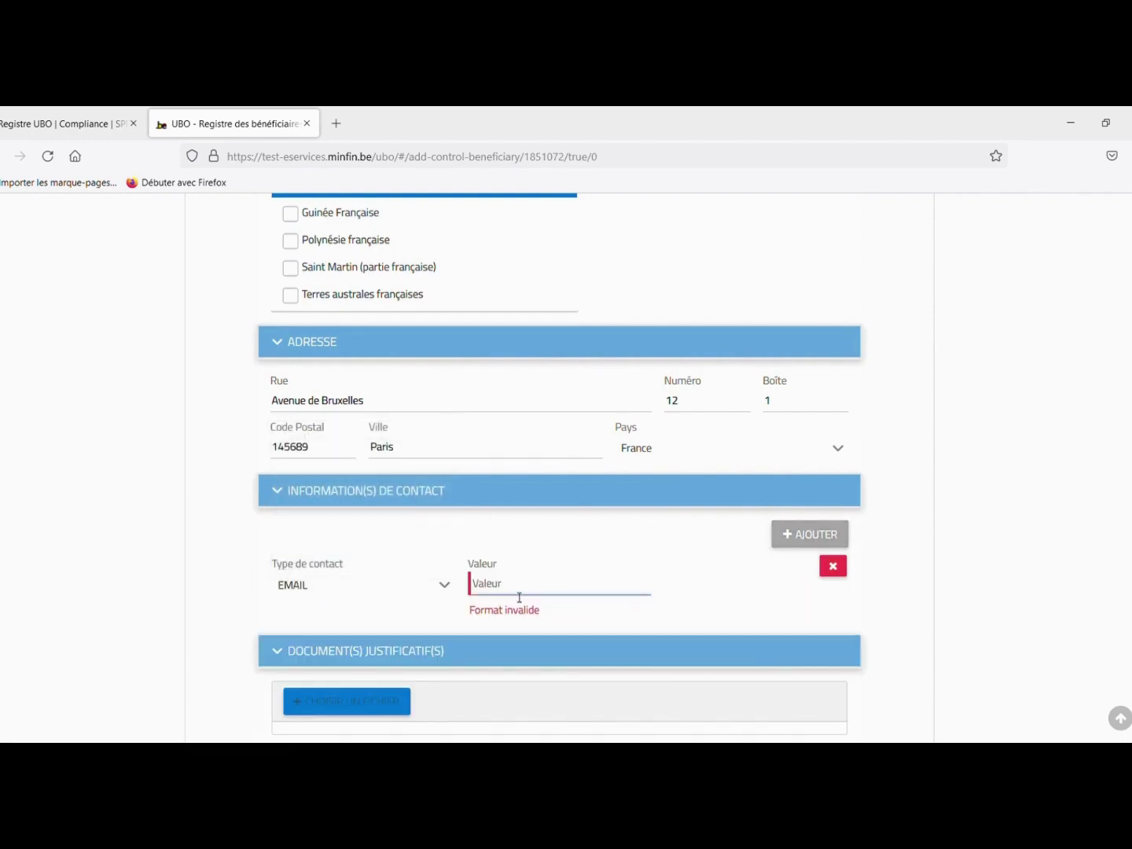
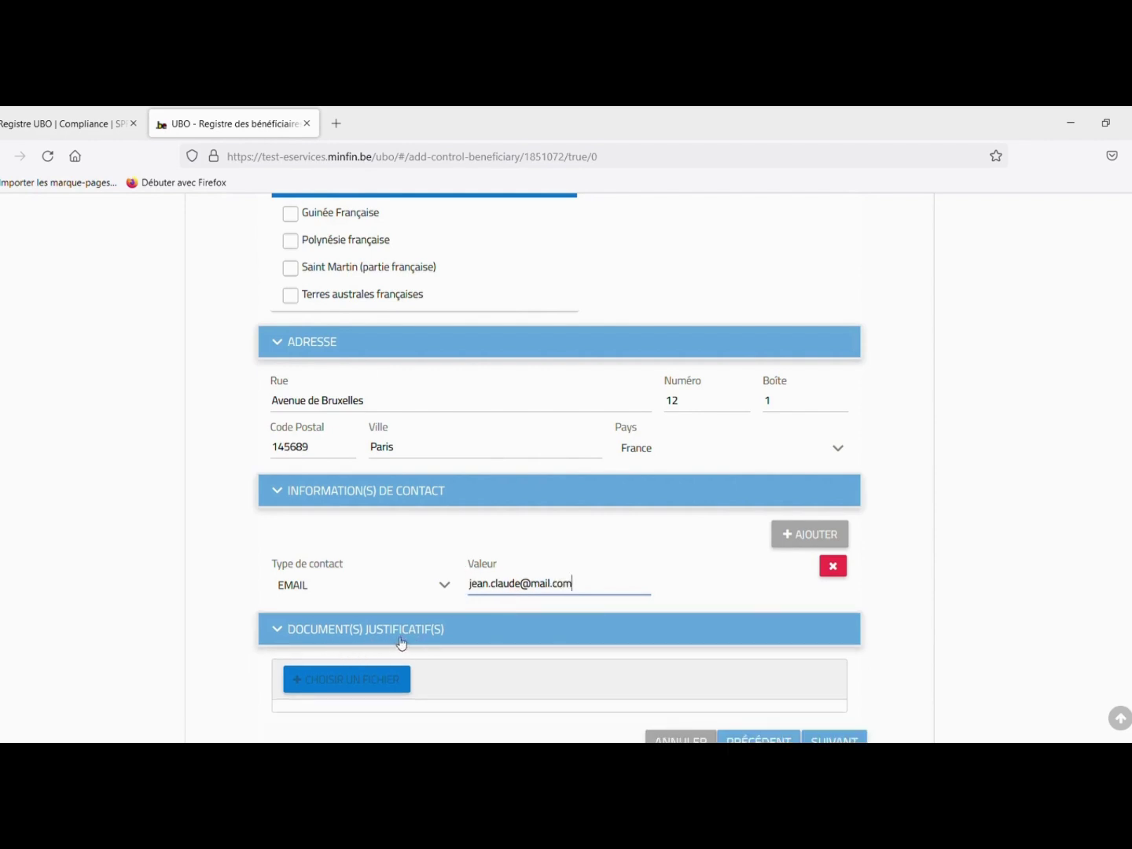
pyautogui.click(336, 686)
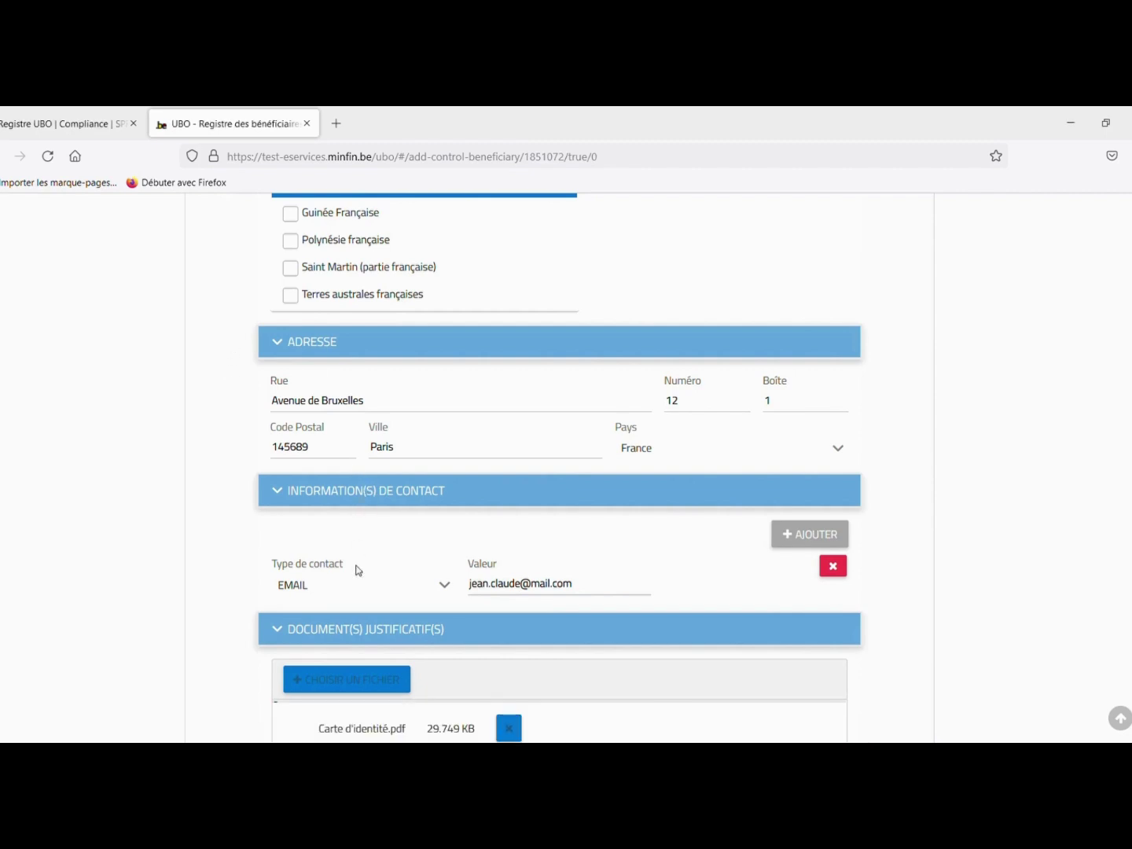
pyautogui.scroll(-3, 357, 590)
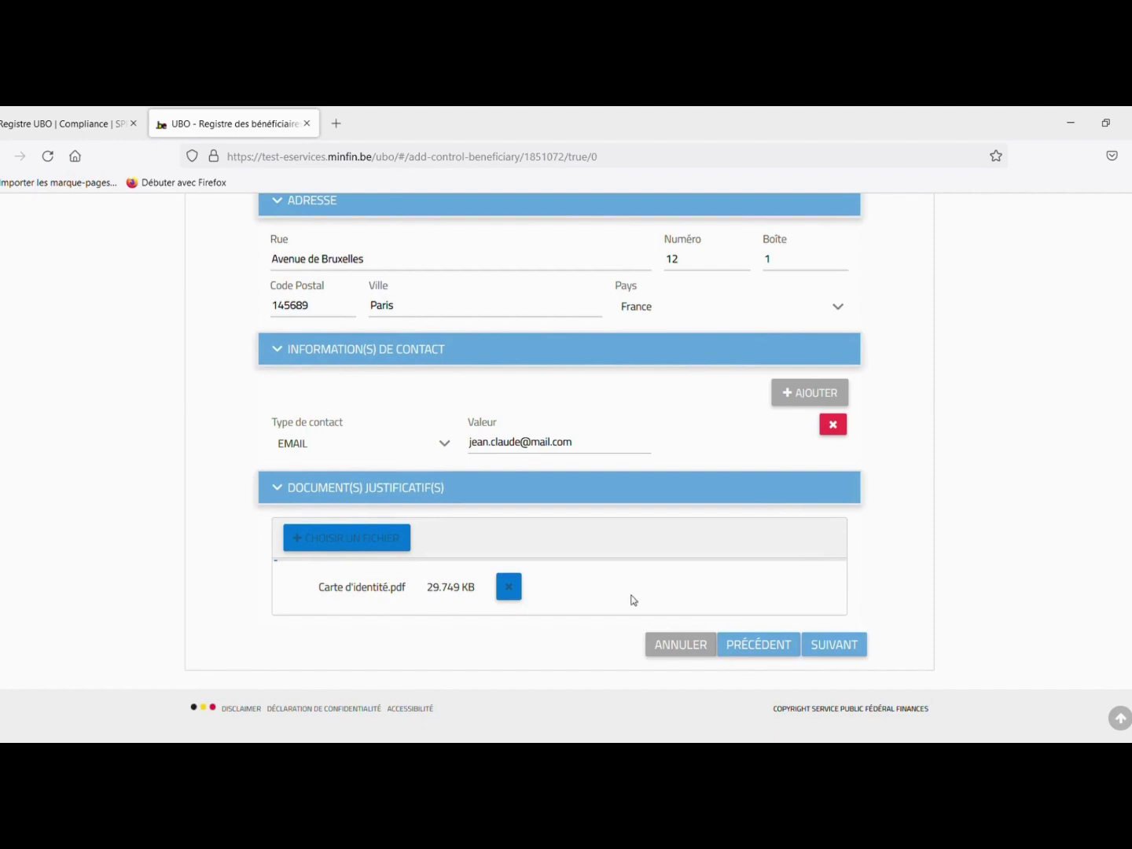
# - Set the control nature to Cat.1 voting rights or capital, starting 02/05/2023
pyautogui.click(832, 647)
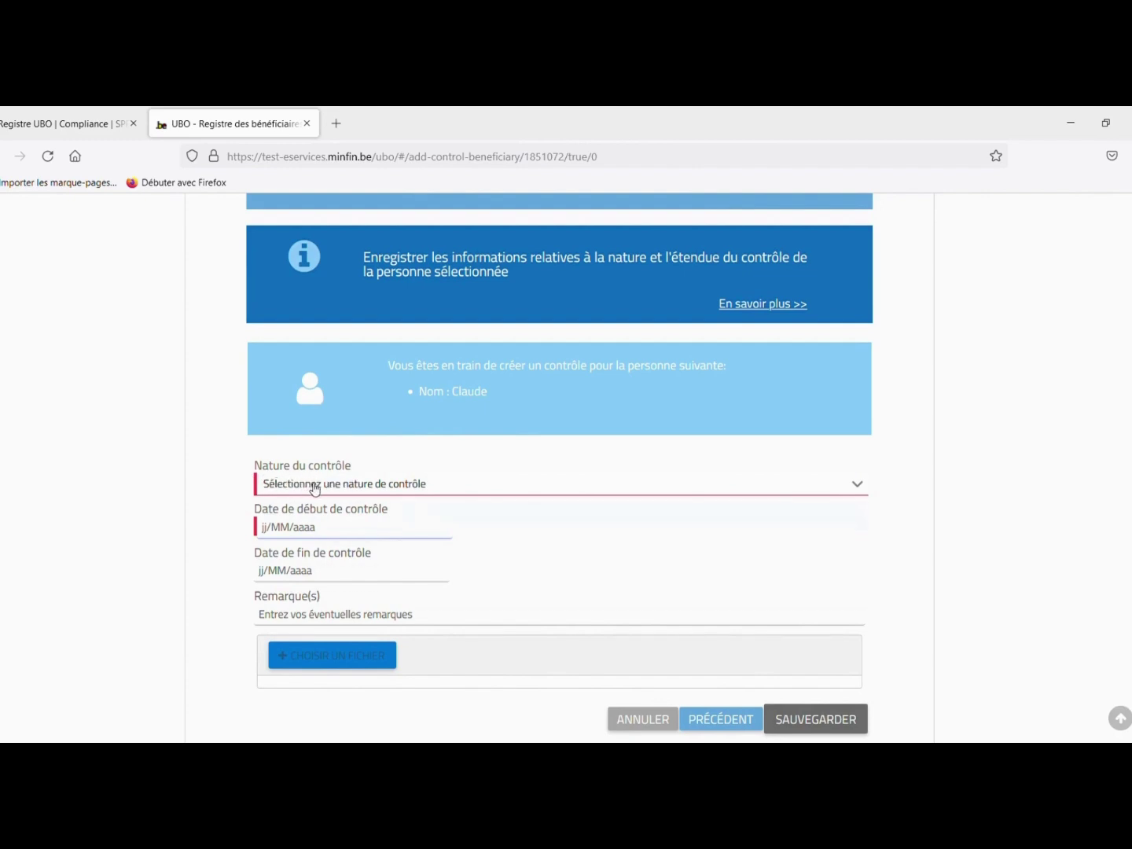
pyautogui.click(315, 485)
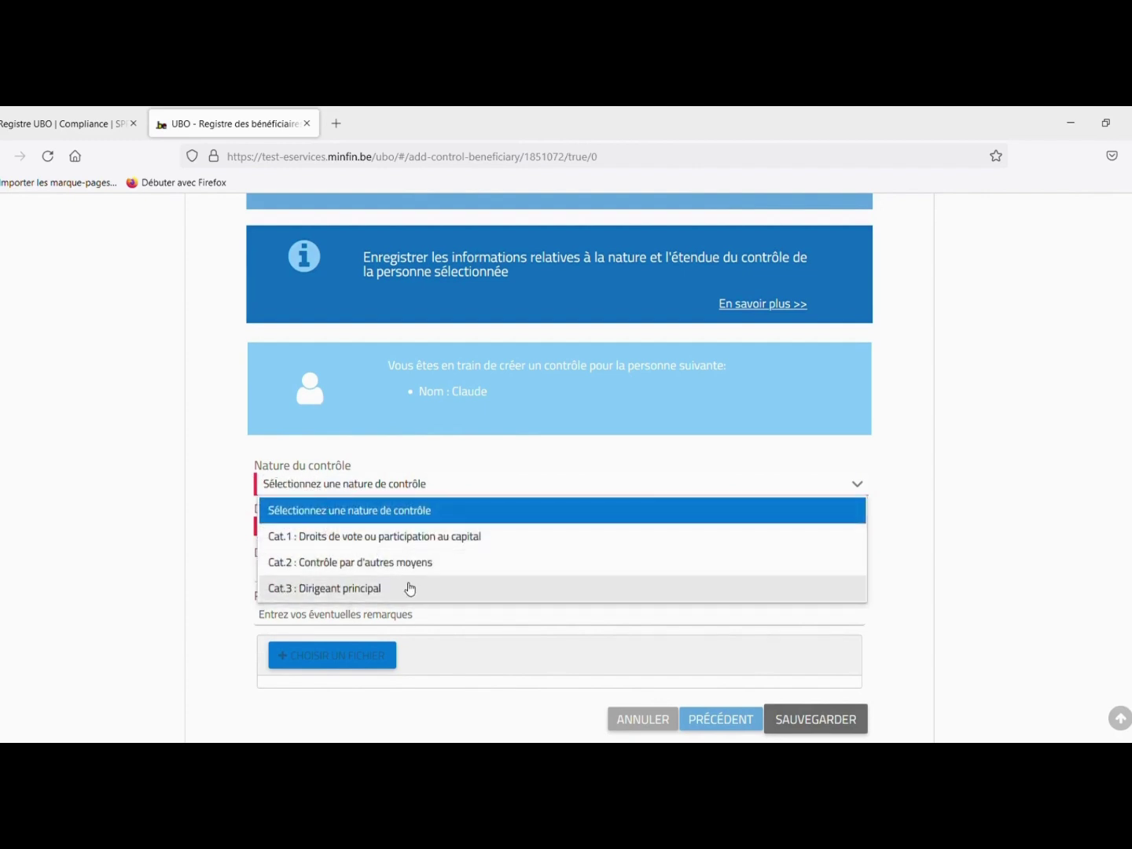
pyautogui.click(429, 538)
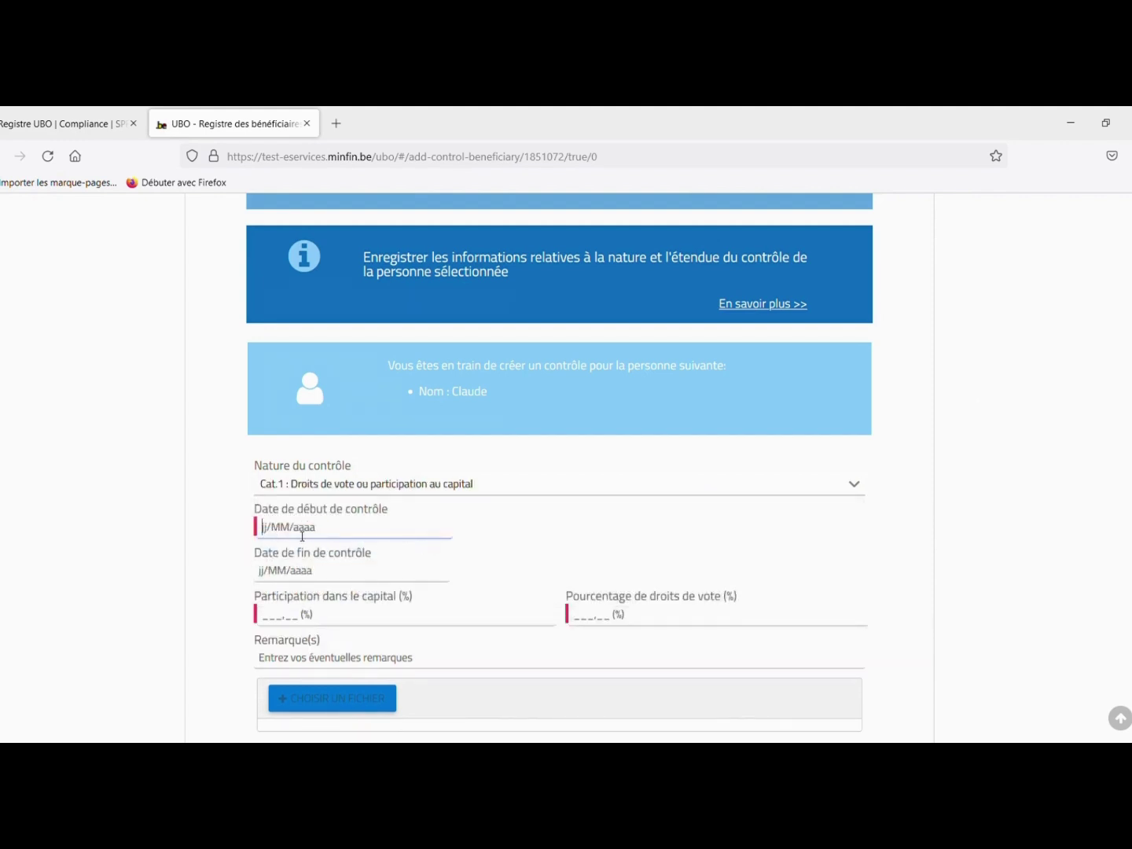
pyautogui.click(302, 536)
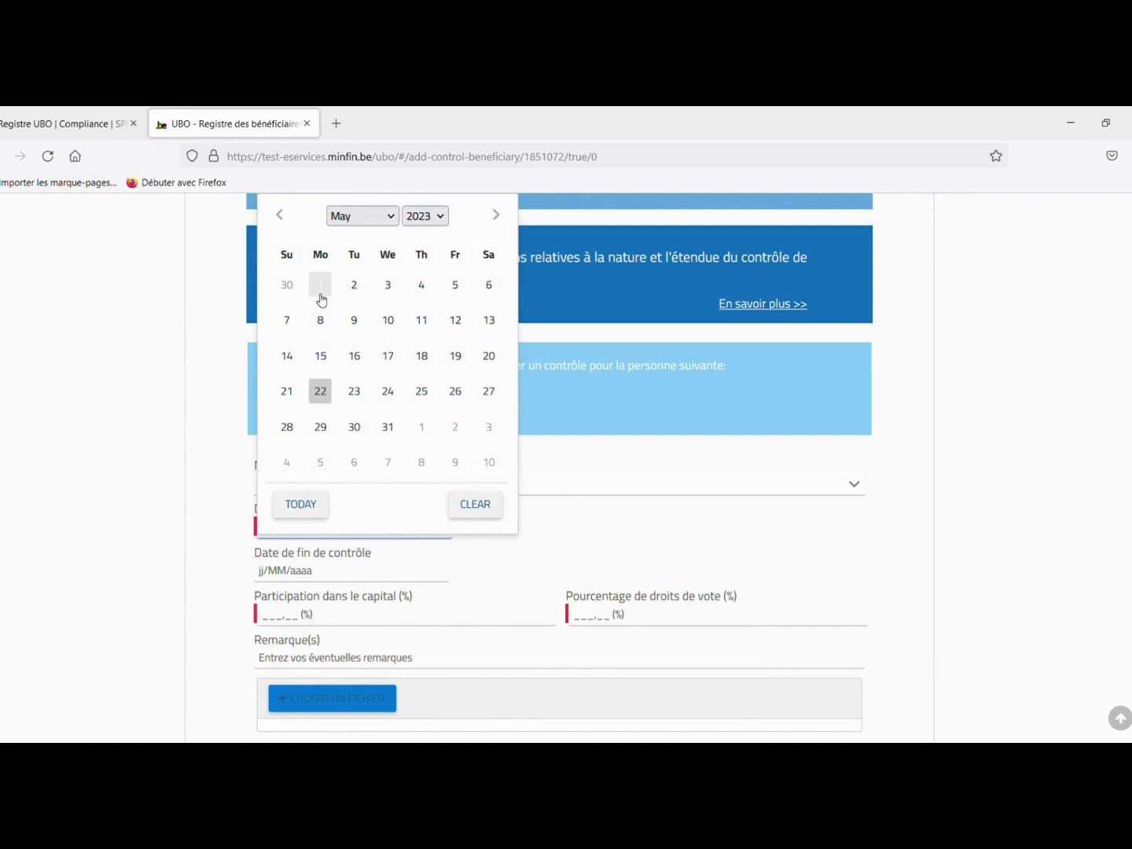
pyautogui.click(354, 284)
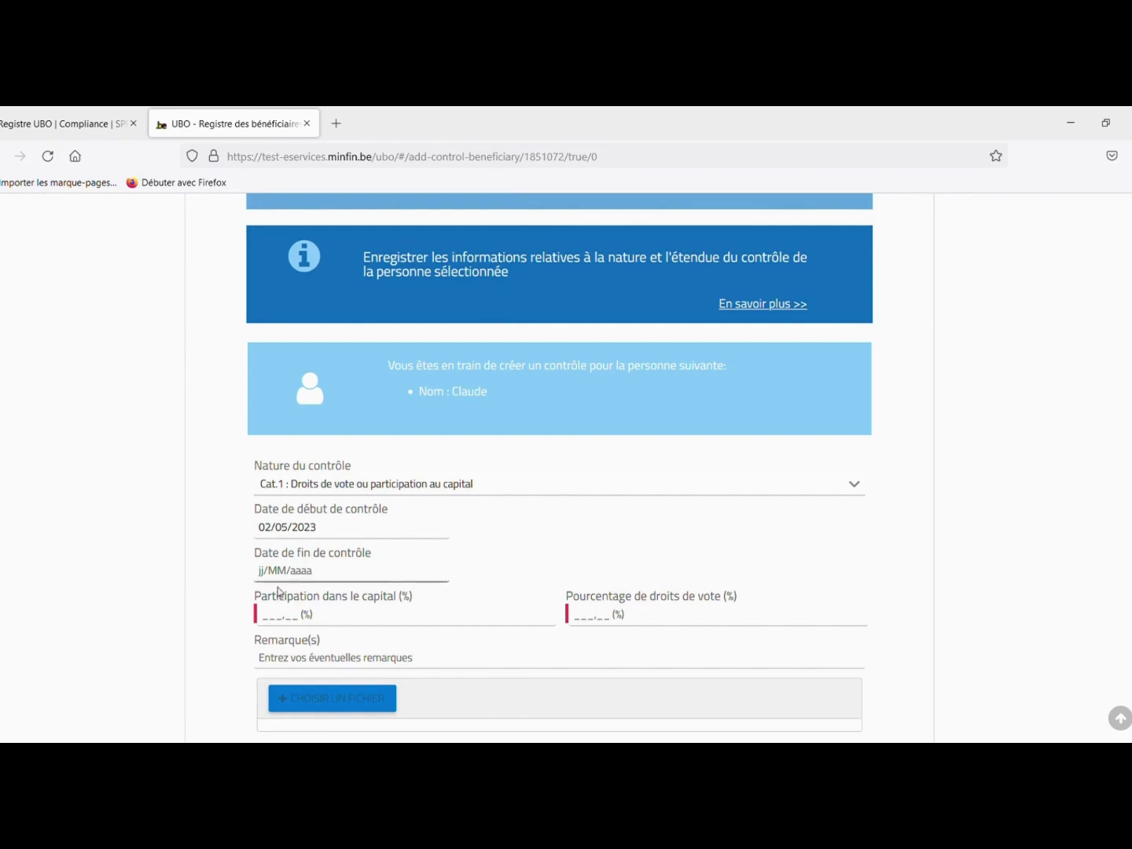
# - Enter 50% capital participation and 50% voting rights
pyautogui.click(285, 615)
pyautogui.write('50')
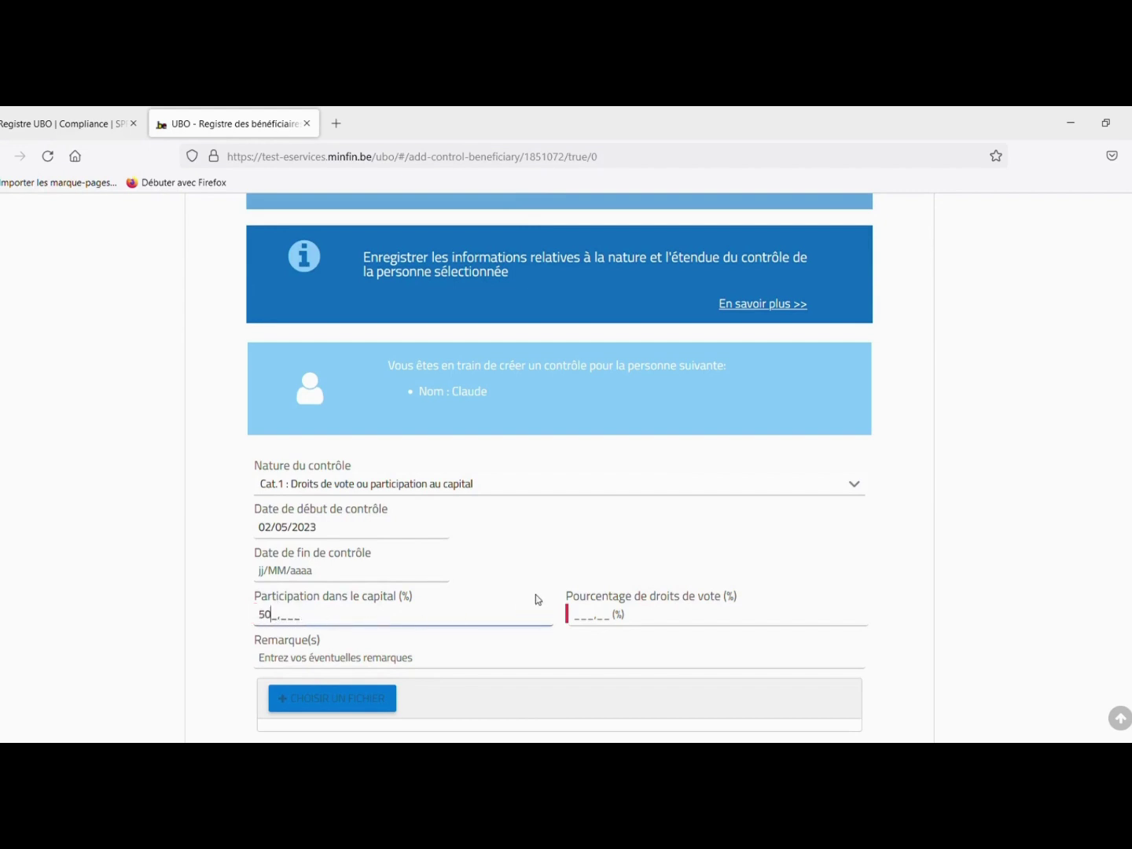
pyautogui.click(581, 613)
pyautogui.write('50')
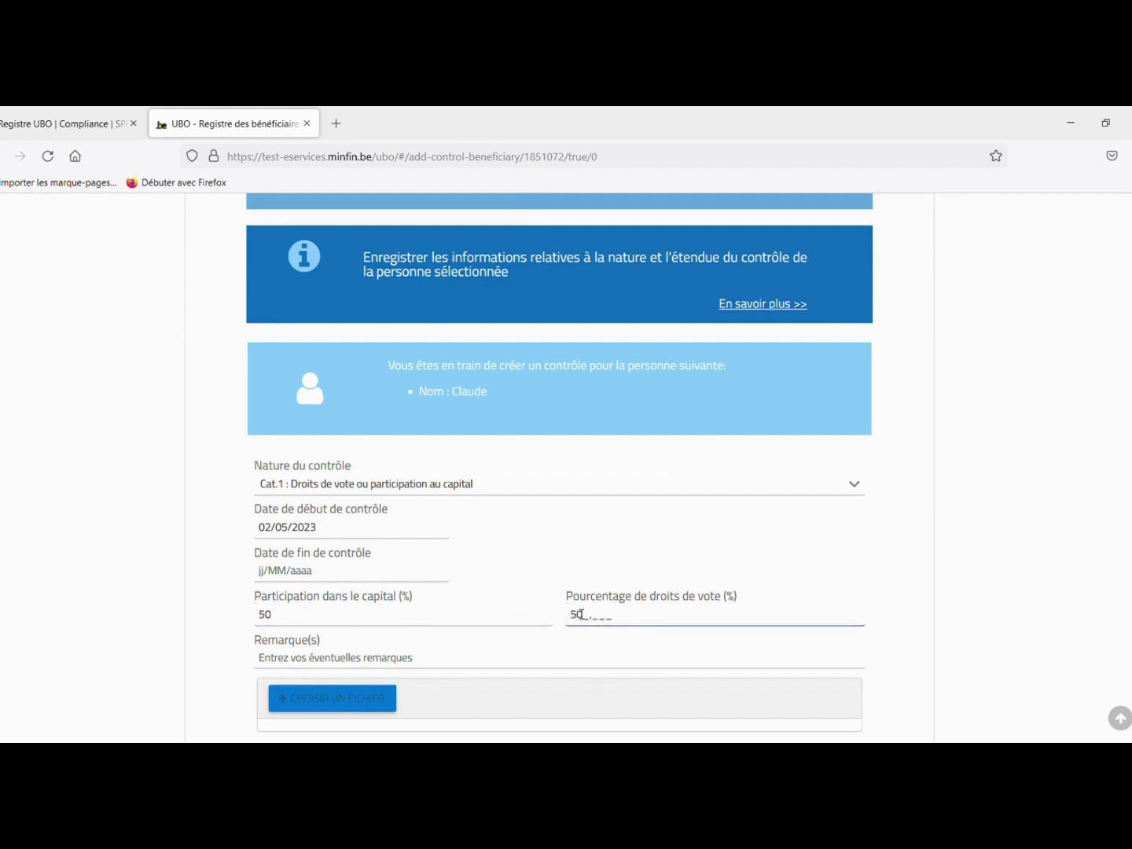
pyautogui.click(891, 594)
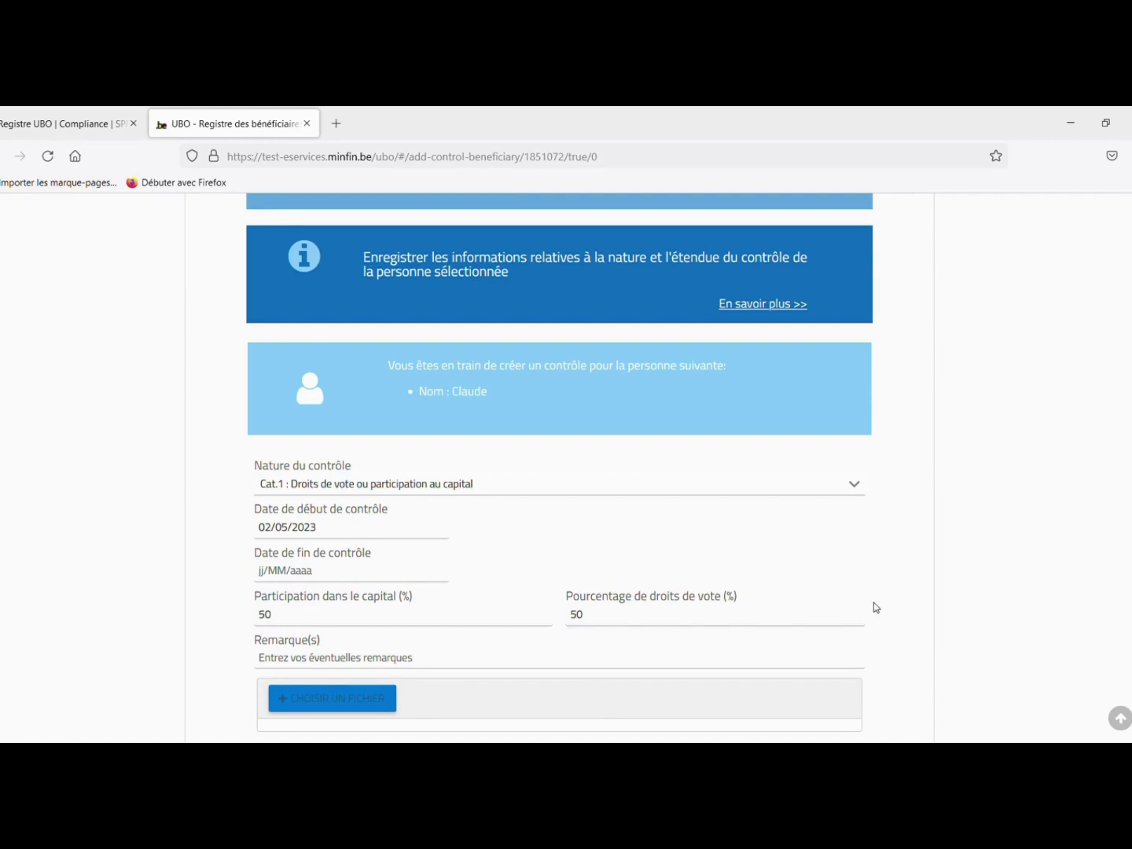
pyautogui.scroll(-3, 876, 607)
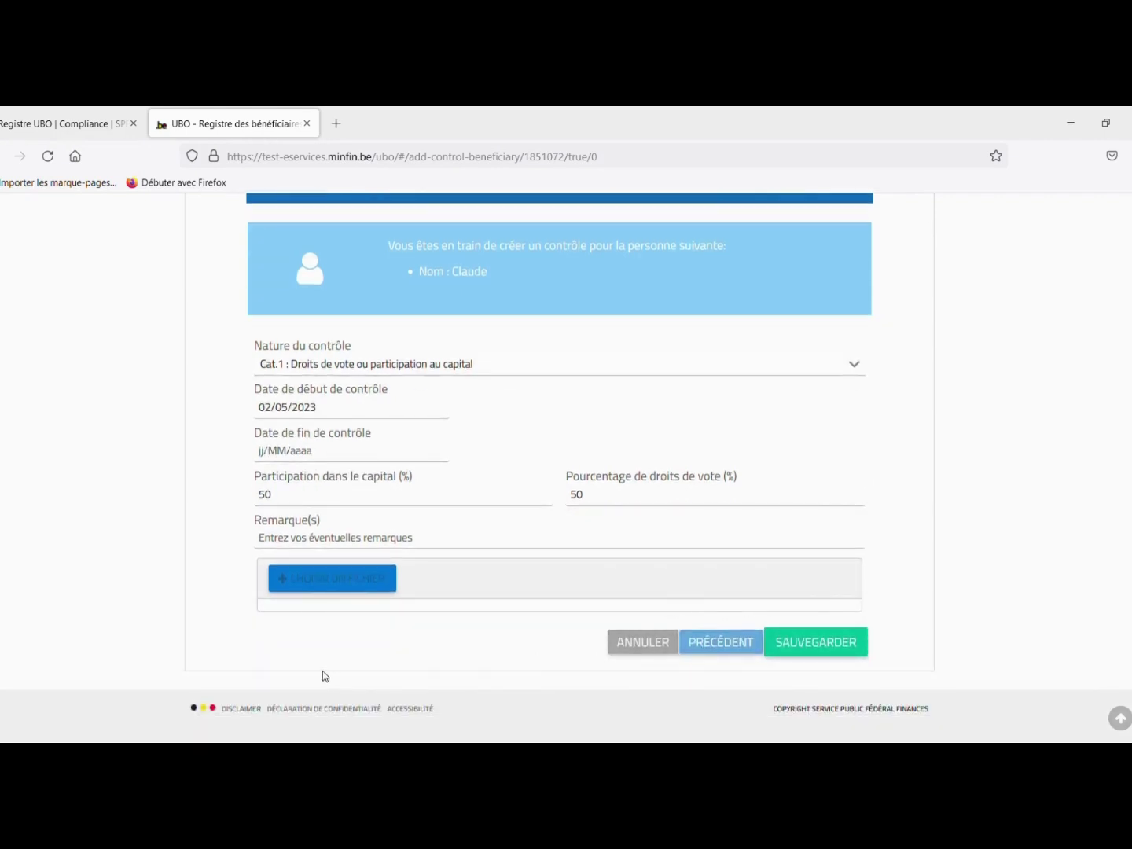
# - Attach Exemple document probant.pdf and save the beneficiary's new control
pyautogui.click(320, 584)
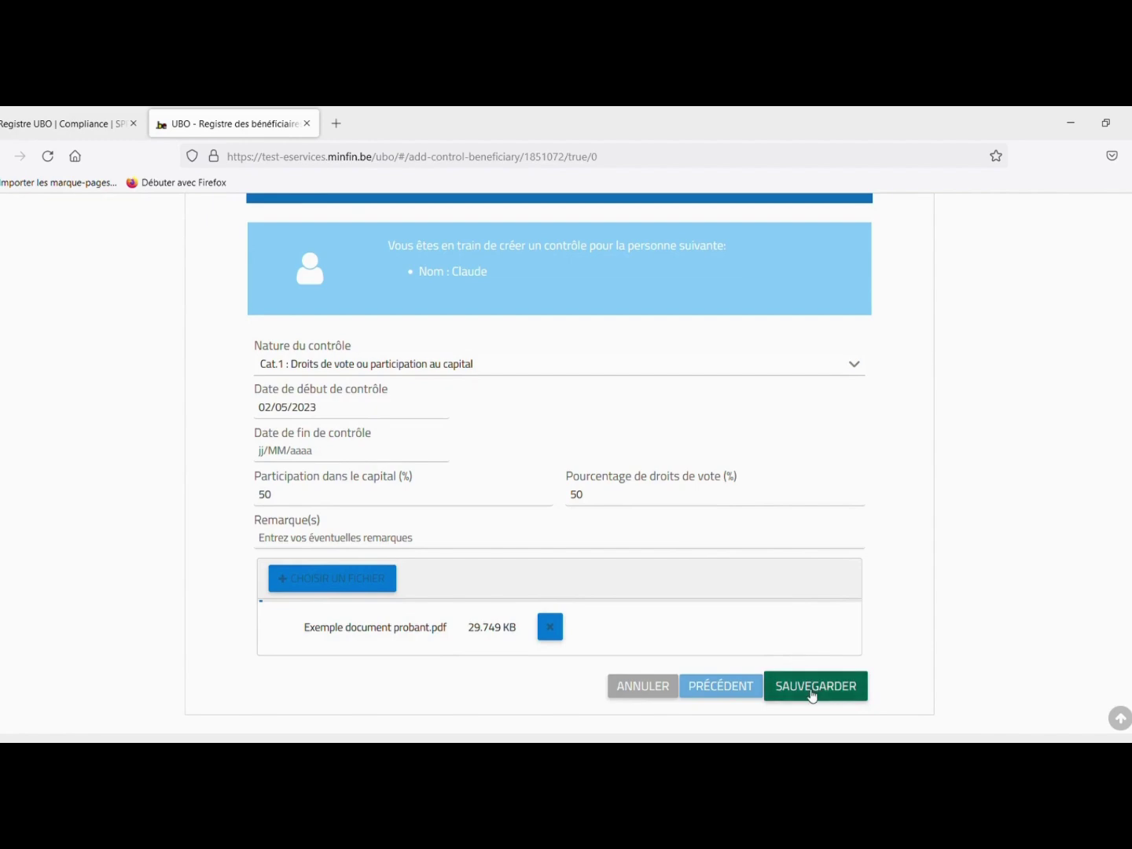
pyautogui.click(812, 694)
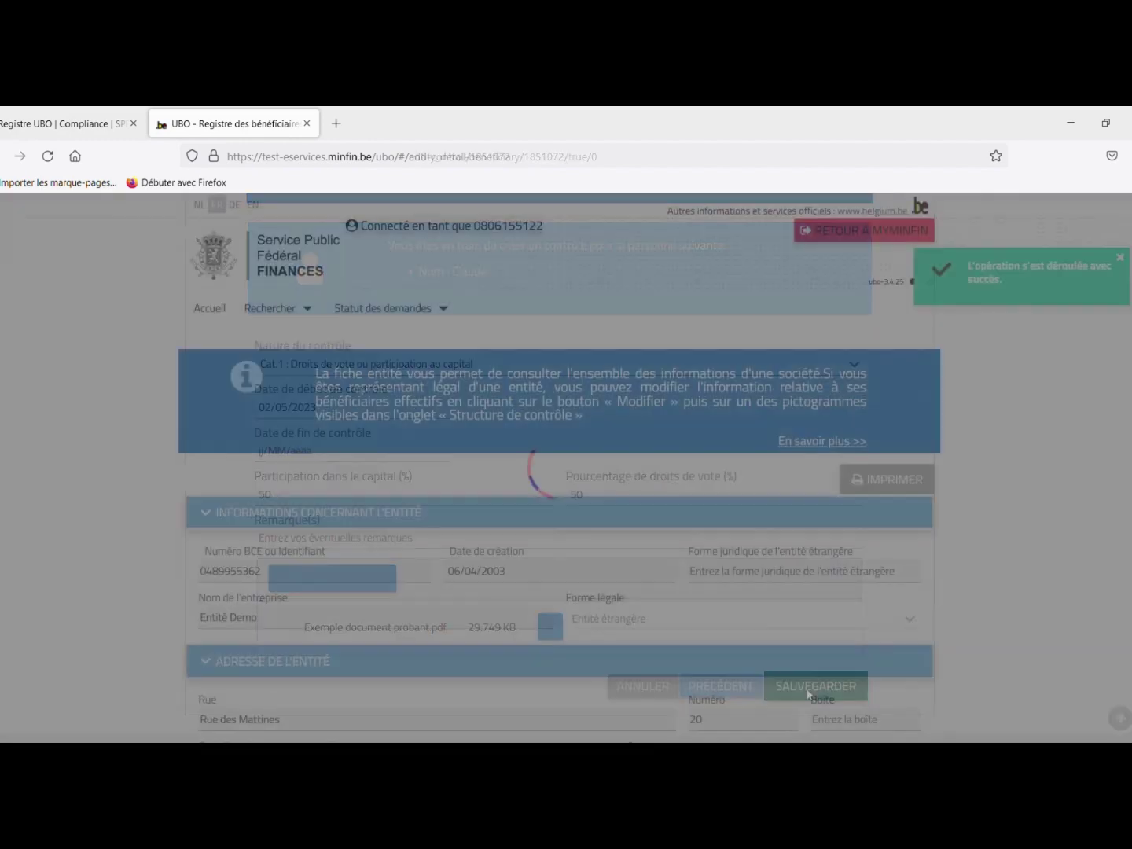
pyautogui.scroll(-5, 973, 504)
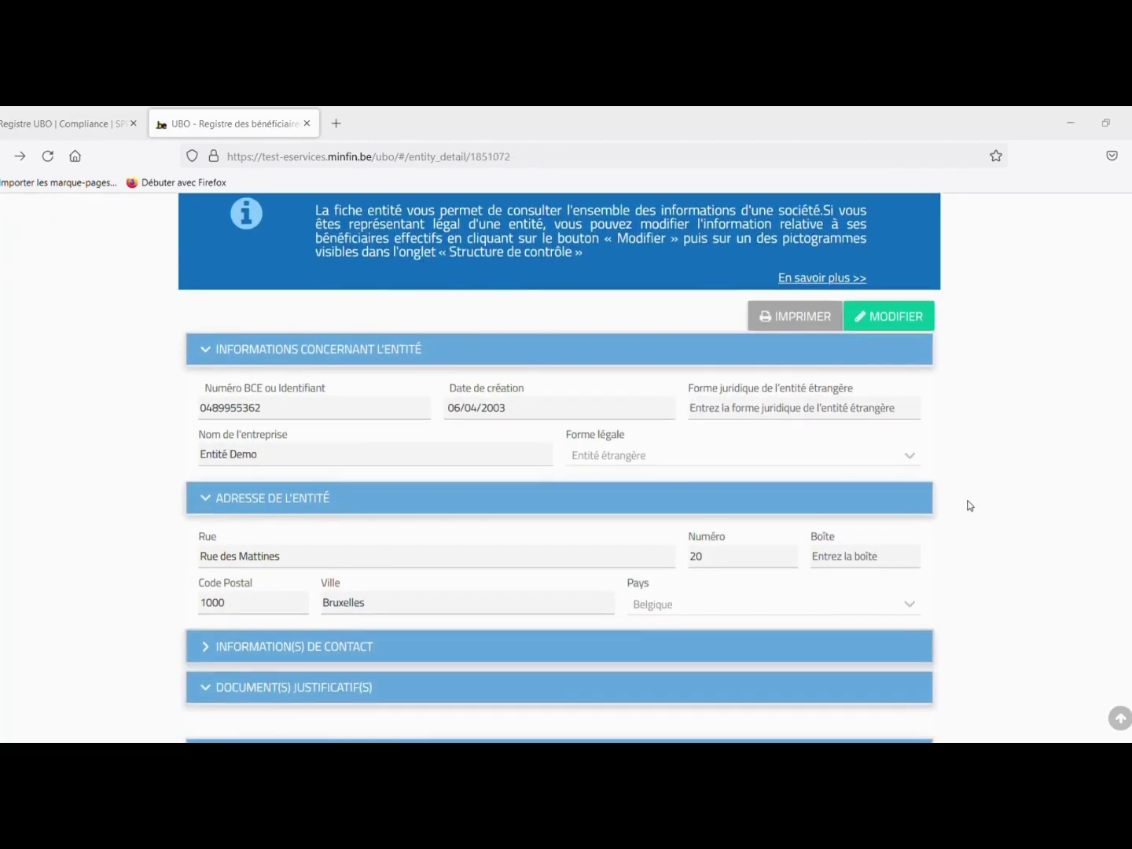
pyautogui.scroll(-2, 970, 512)
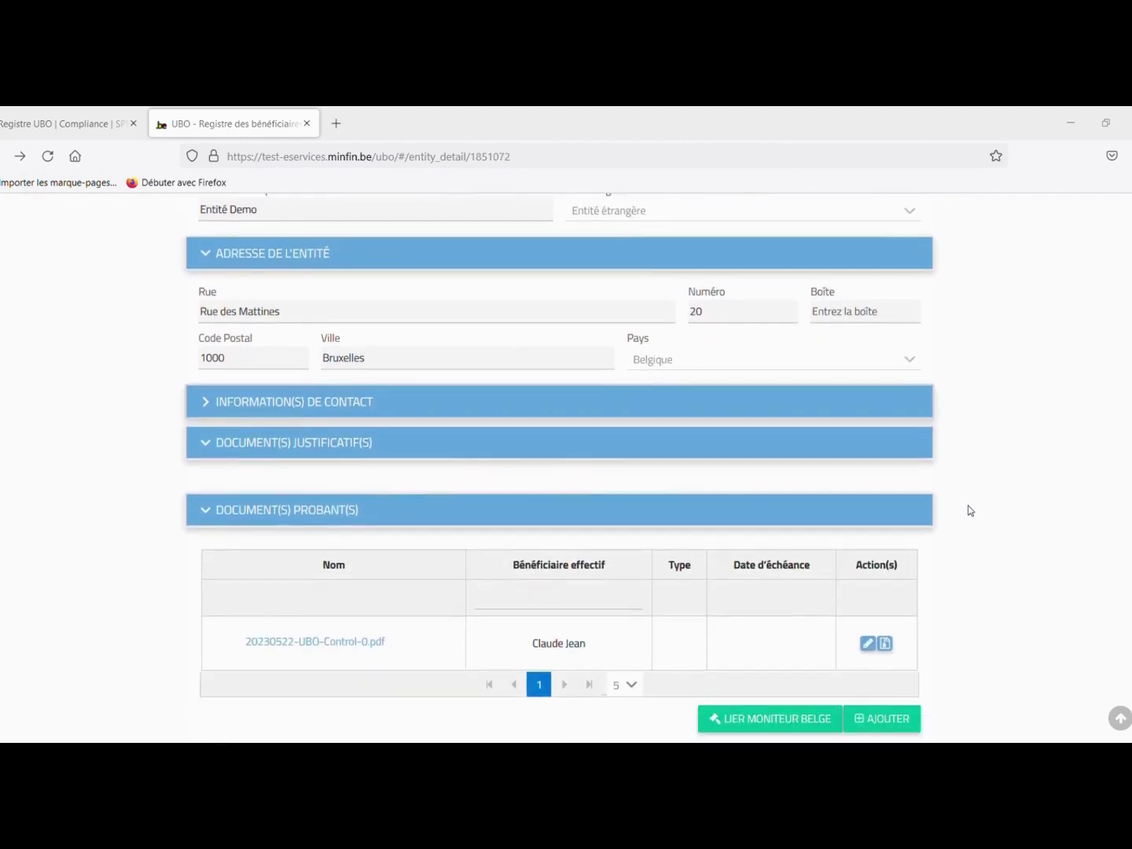
pyautogui.scroll(-2, 971, 512)
pyautogui.scroll(-8, 967, 510)
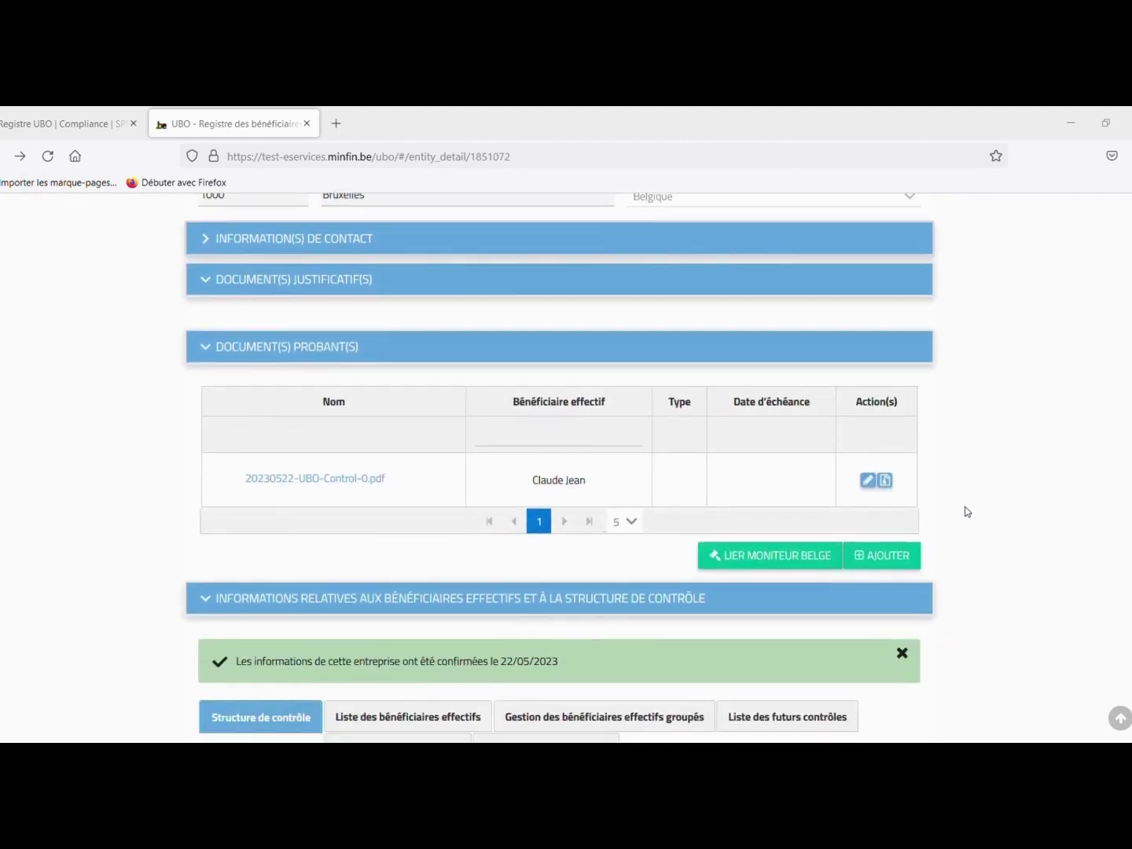
pyautogui.scroll(-2, 966, 512)
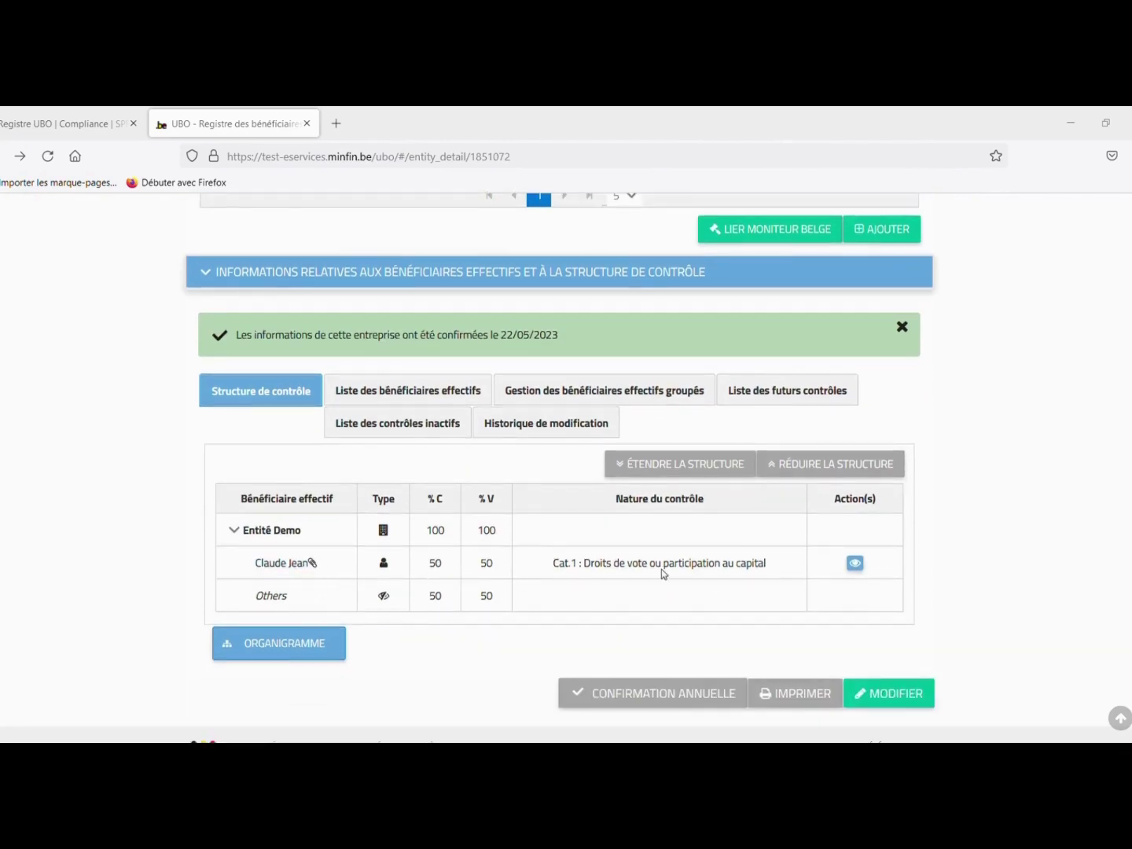
pyautogui.click(855, 563)
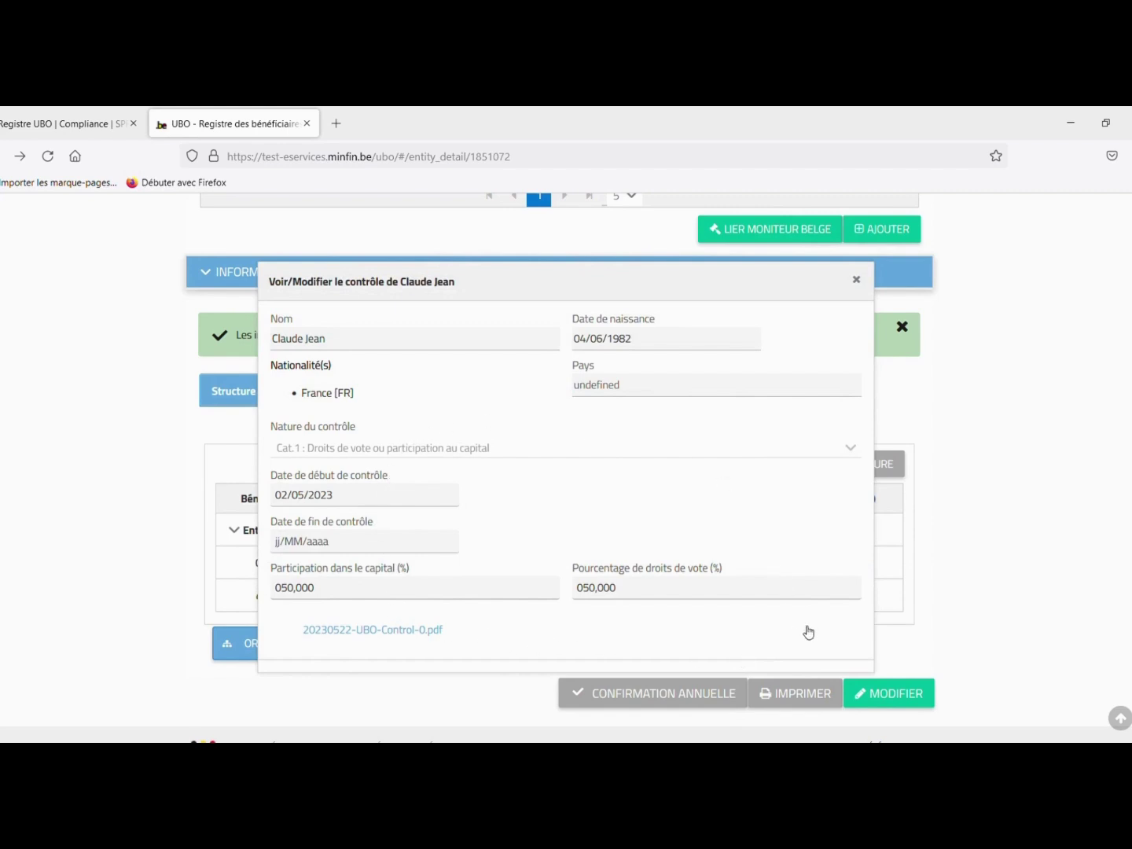
pyautogui.scroll(-1, 806, 631)
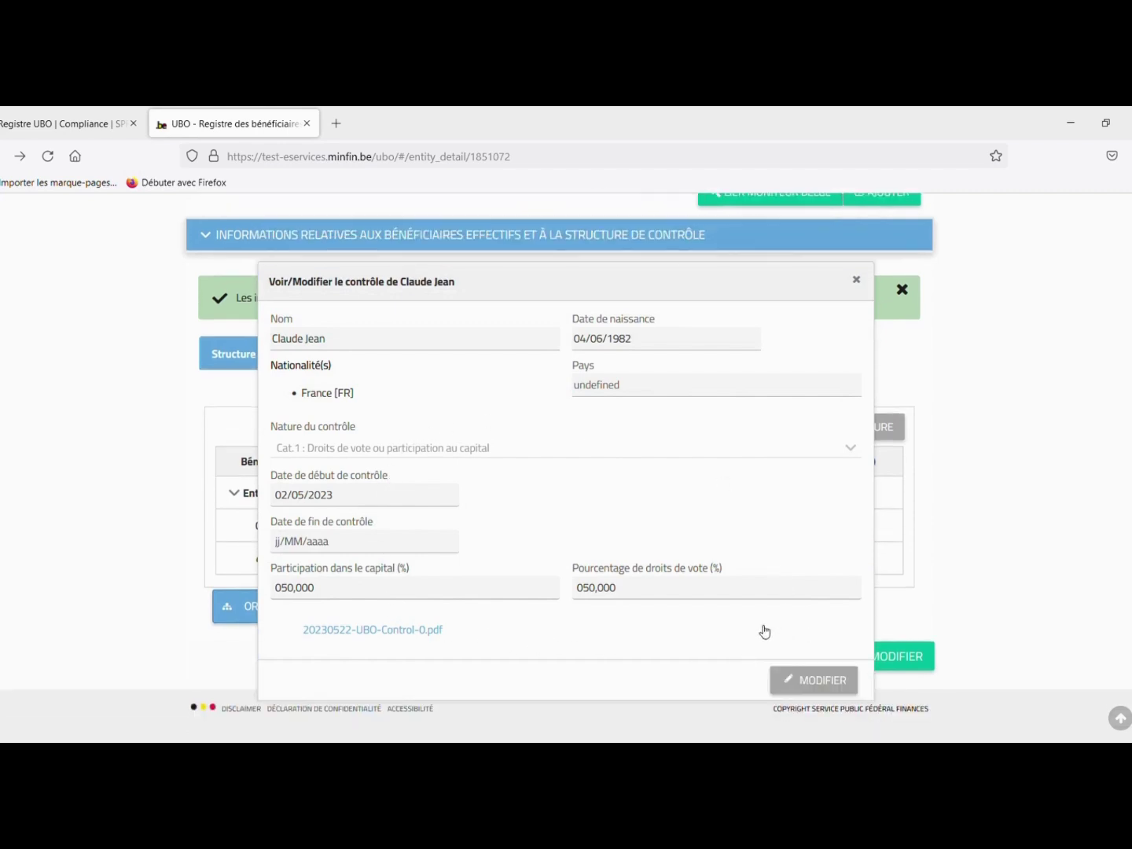
pyautogui.click(834, 680)
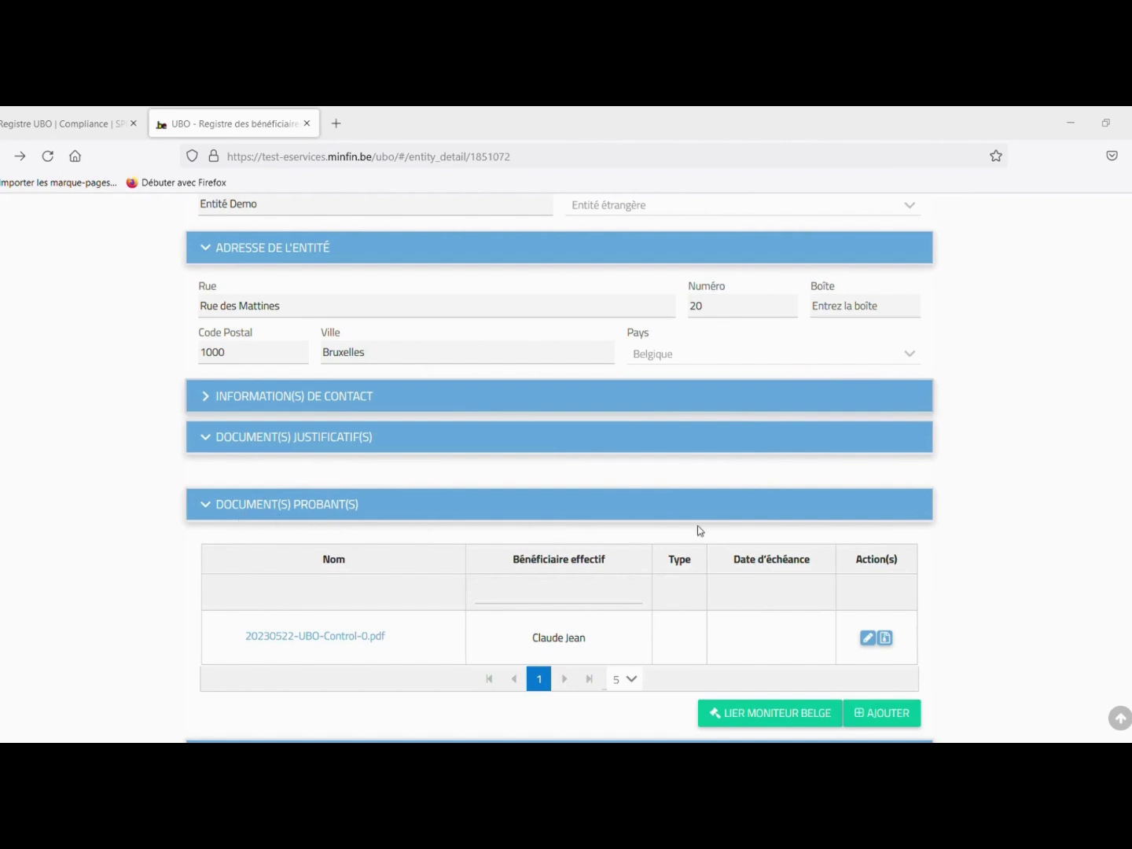
# - Save a second evidence document of type Document personnalisé, linked to the beneficiary
pyautogui.click(870, 718)
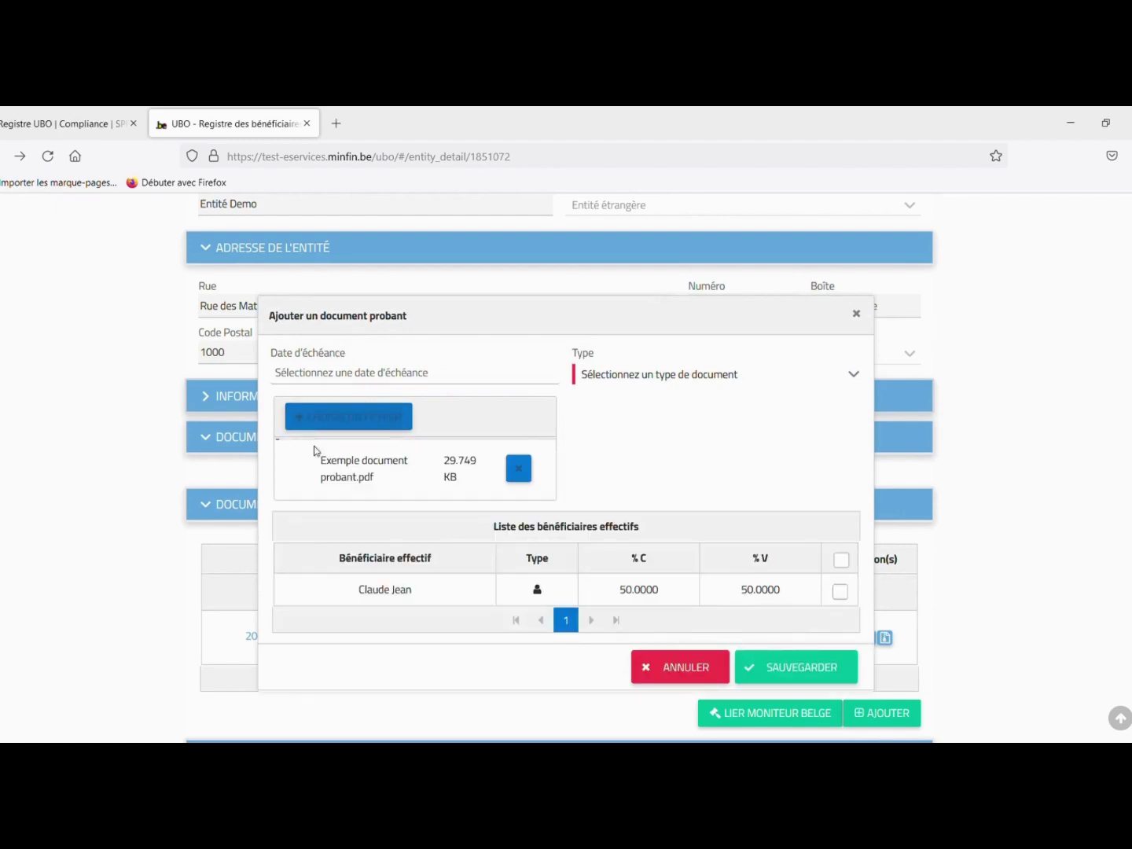
pyautogui.click(840, 592)
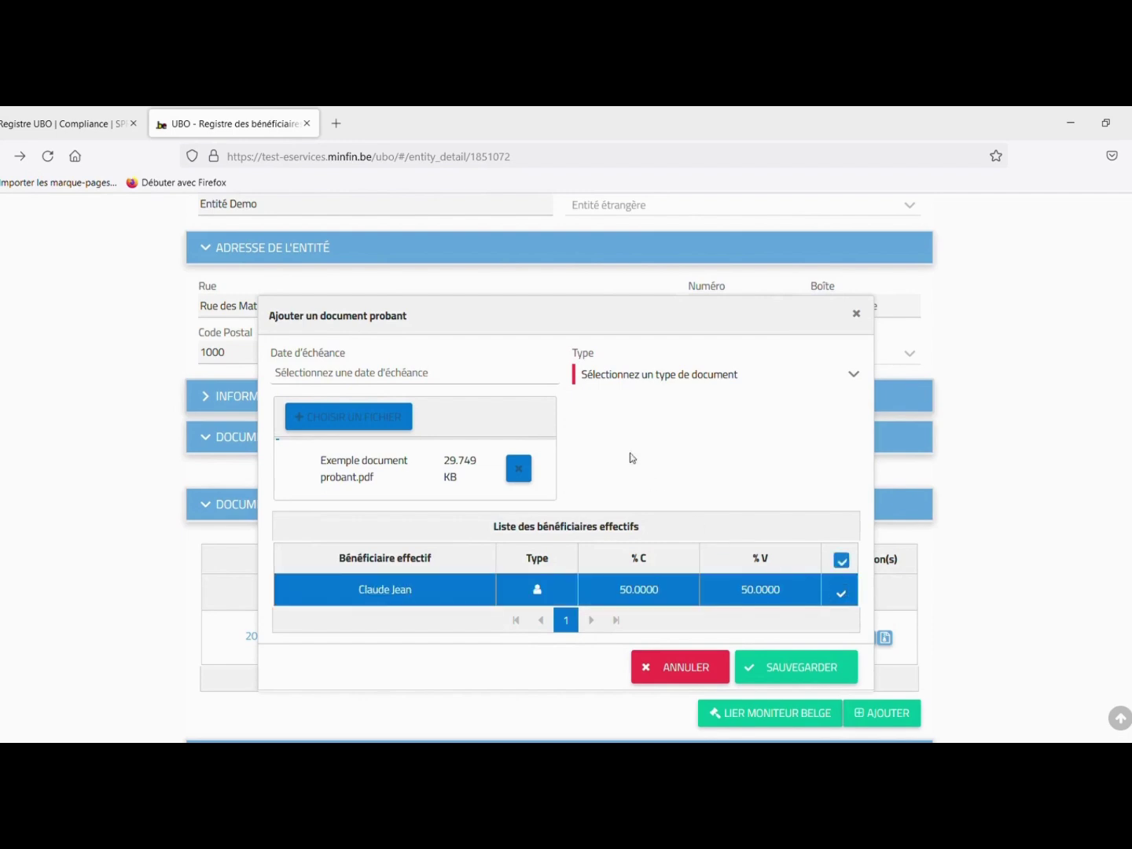
pyautogui.click(633, 376)
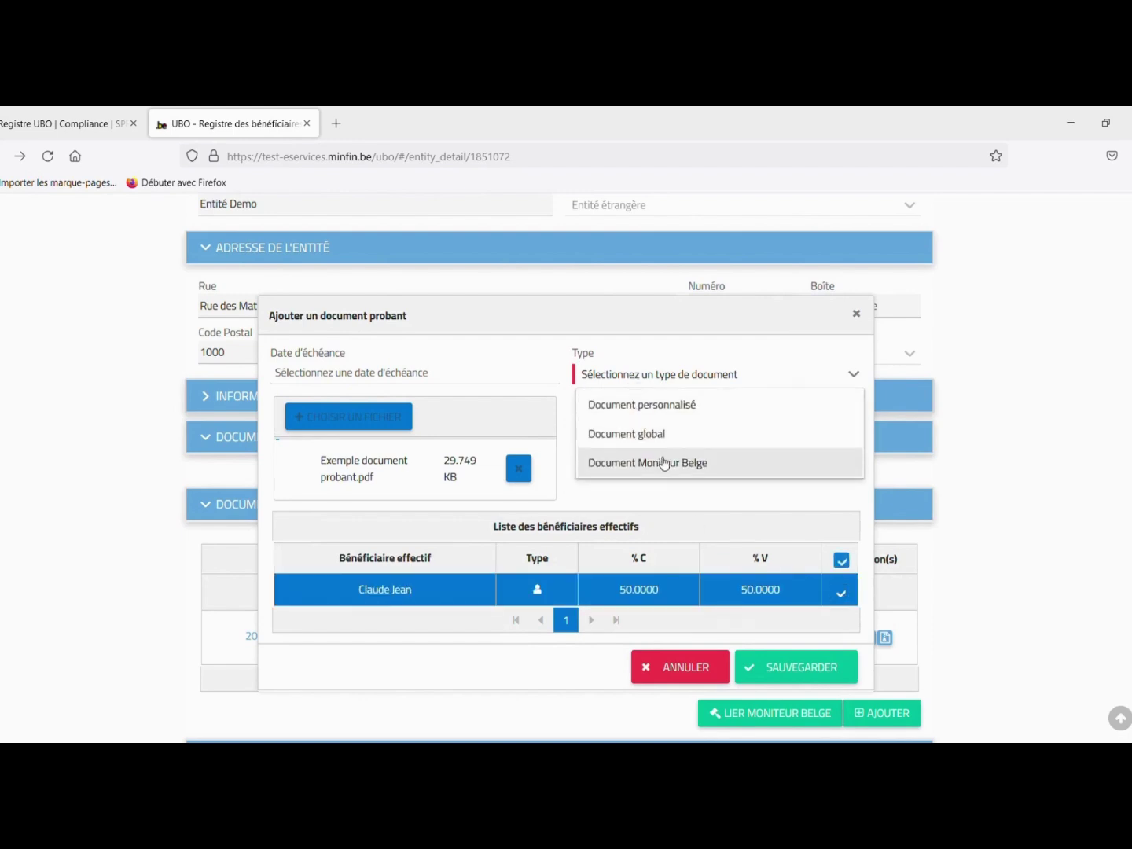
pyautogui.click(666, 406)
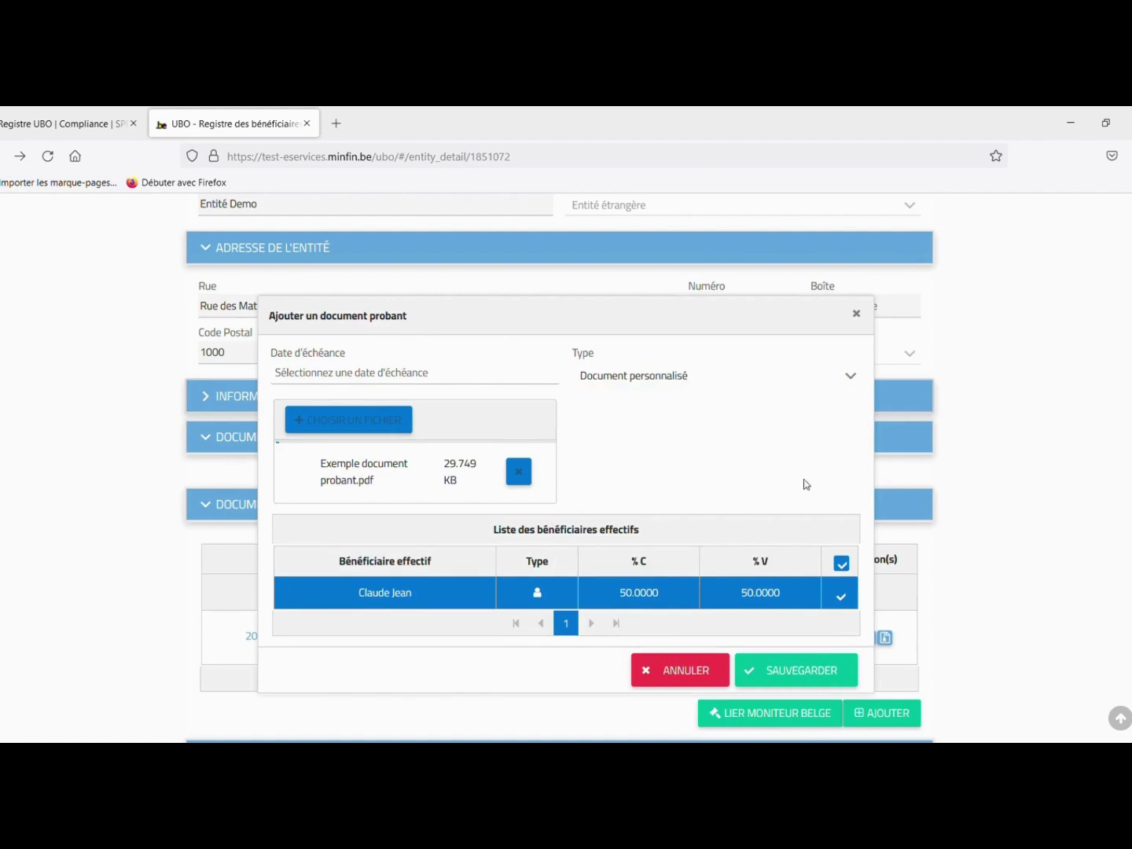
pyautogui.click(789, 665)
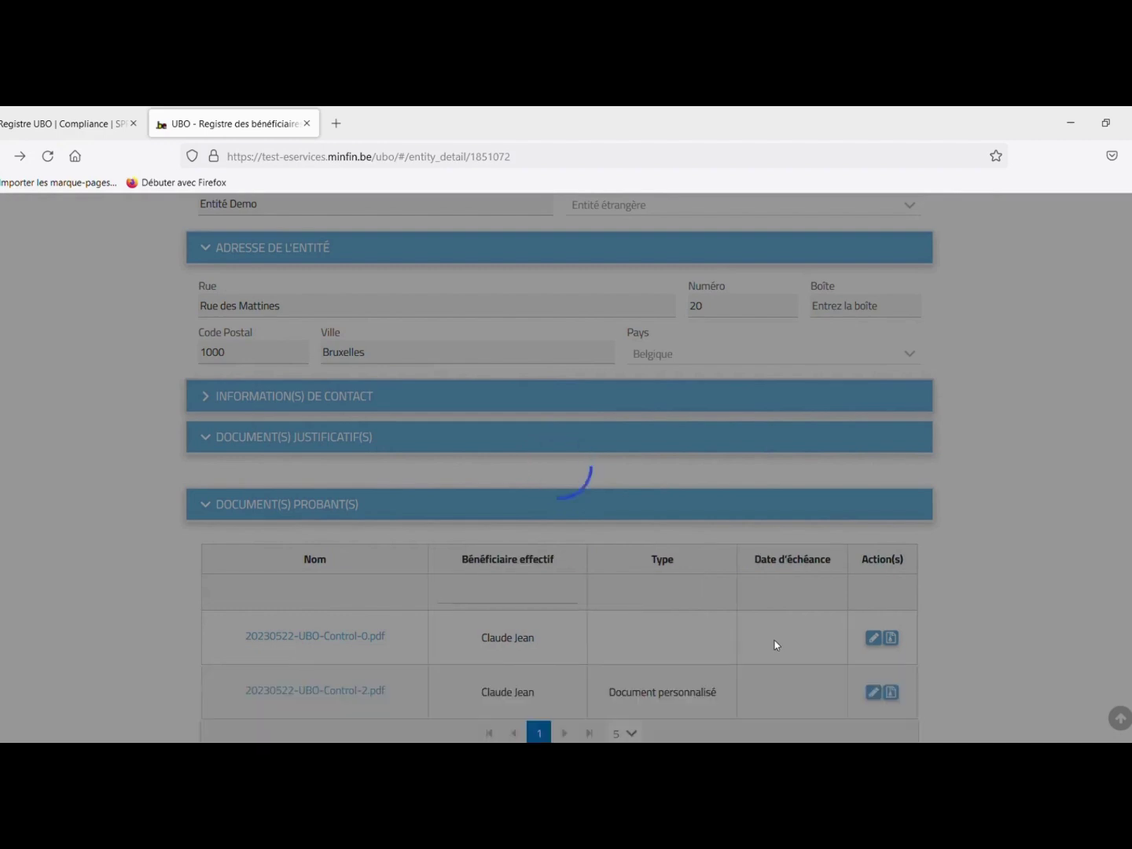
# - Link the entity's information to the Moniteur Belge and confirm
pyautogui.scroll(-1, 778, 653)
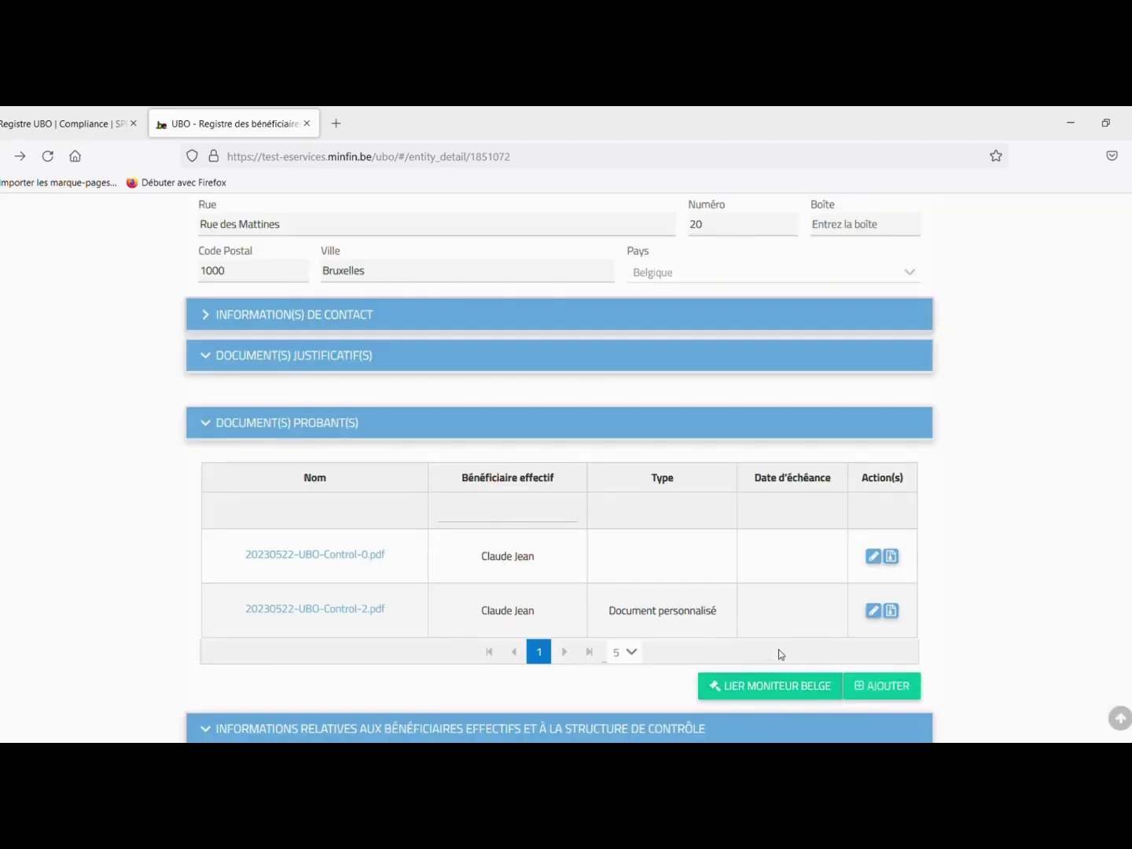
pyautogui.click(751, 702)
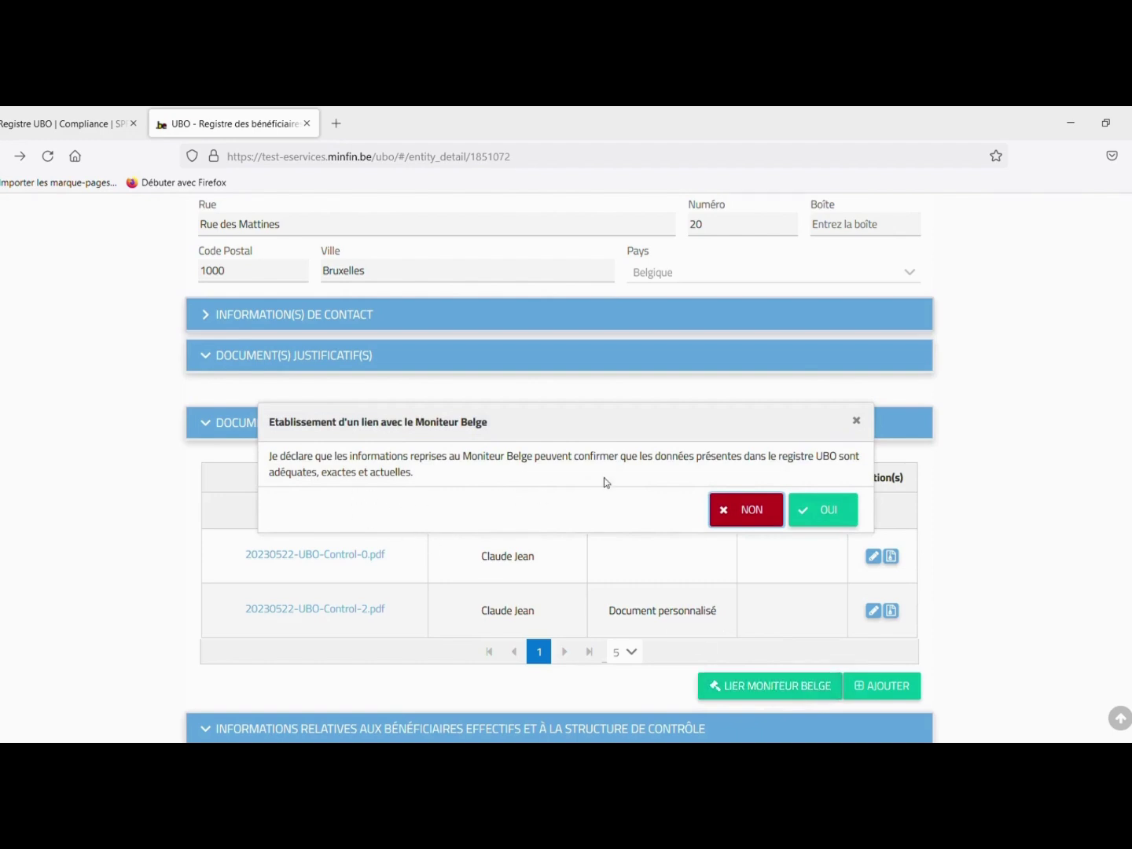
pyautogui.click(817, 515)
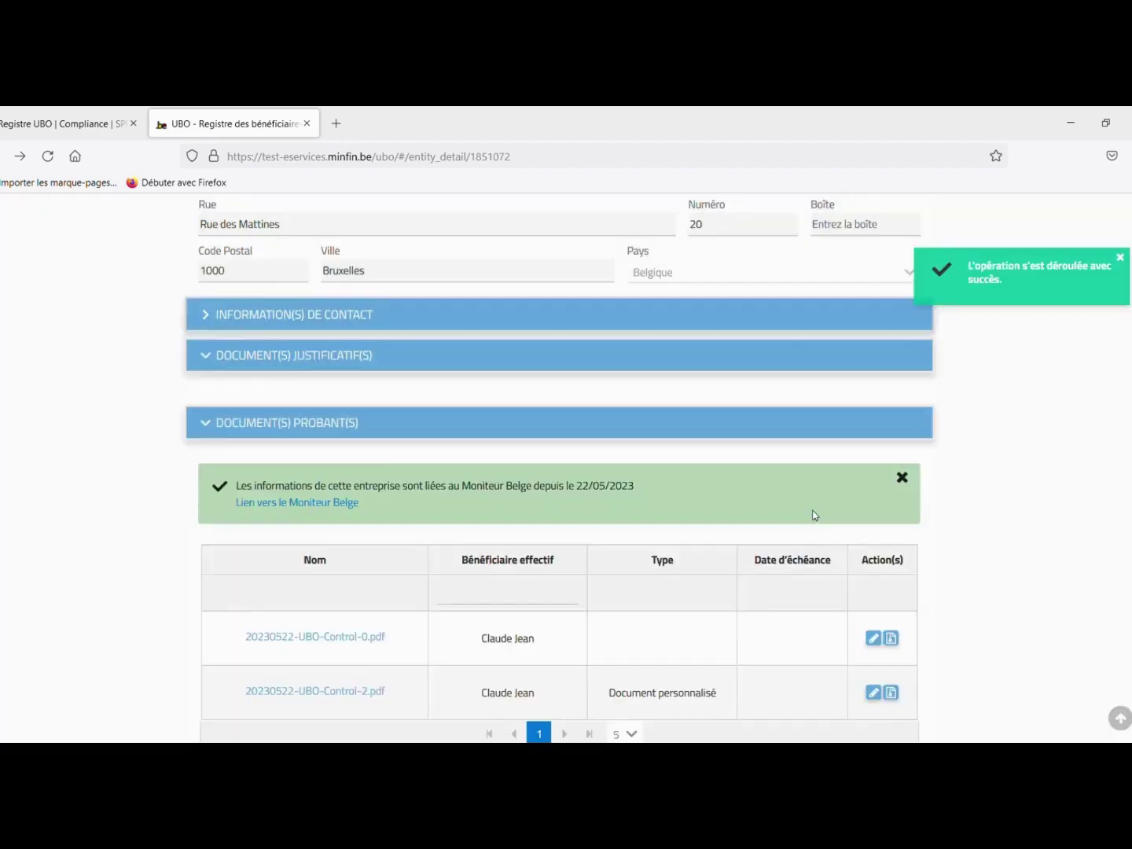
# - Submit and confirm the entity's annual confirmation
pyautogui.scroll(-4, 813, 515)
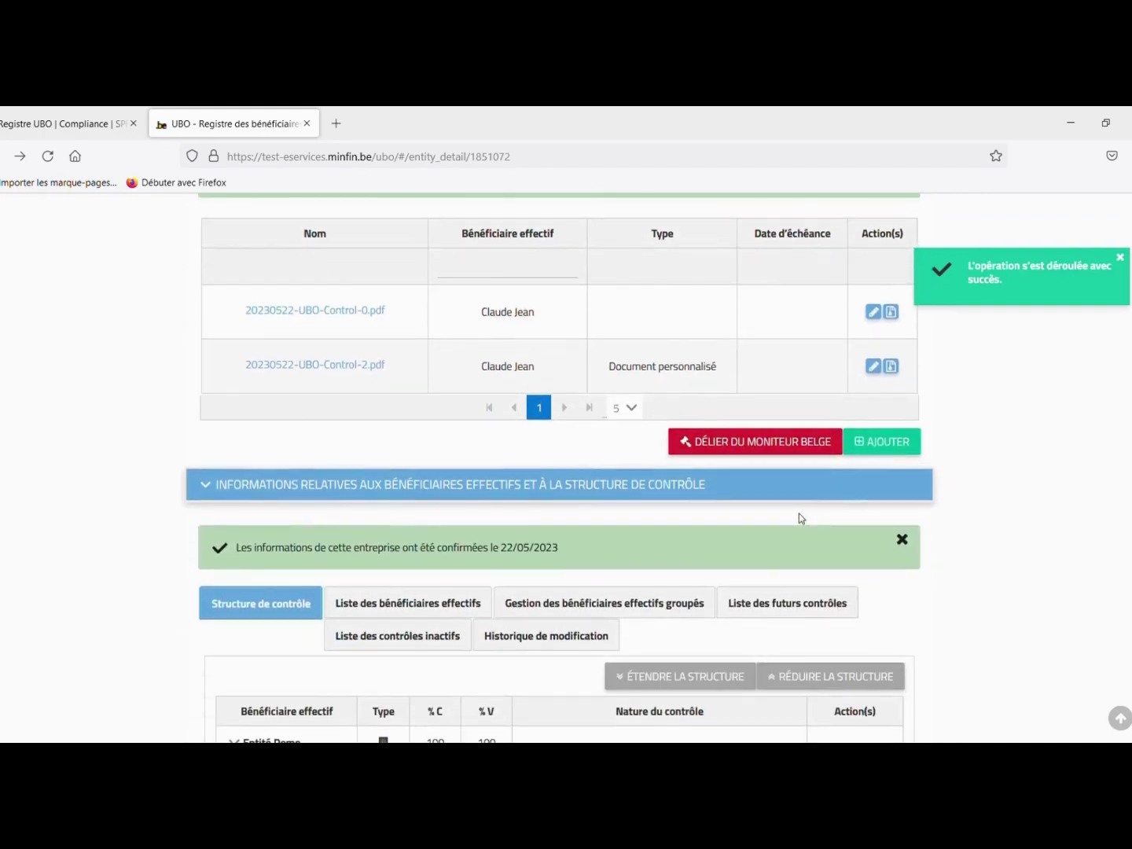
pyautogui.scroll(-1, 799, 519)
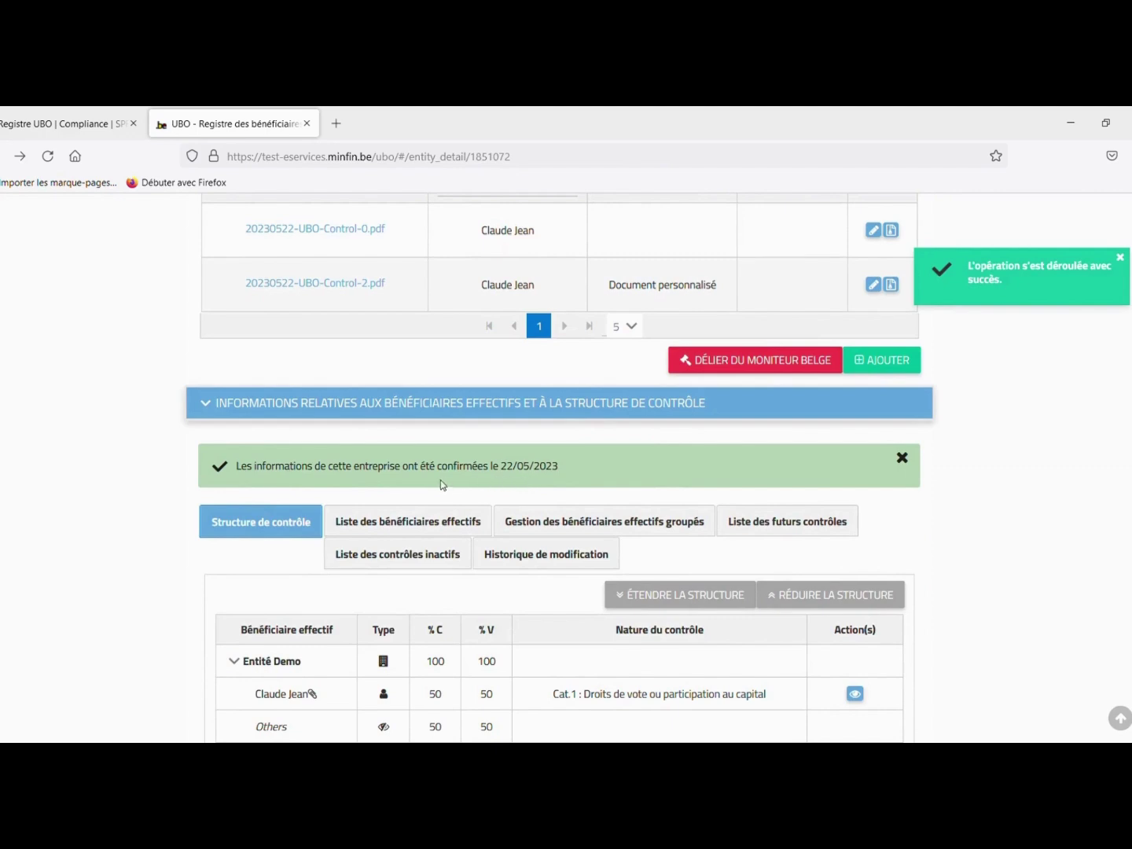
pyautogui.scroll(-2, 754, 488)
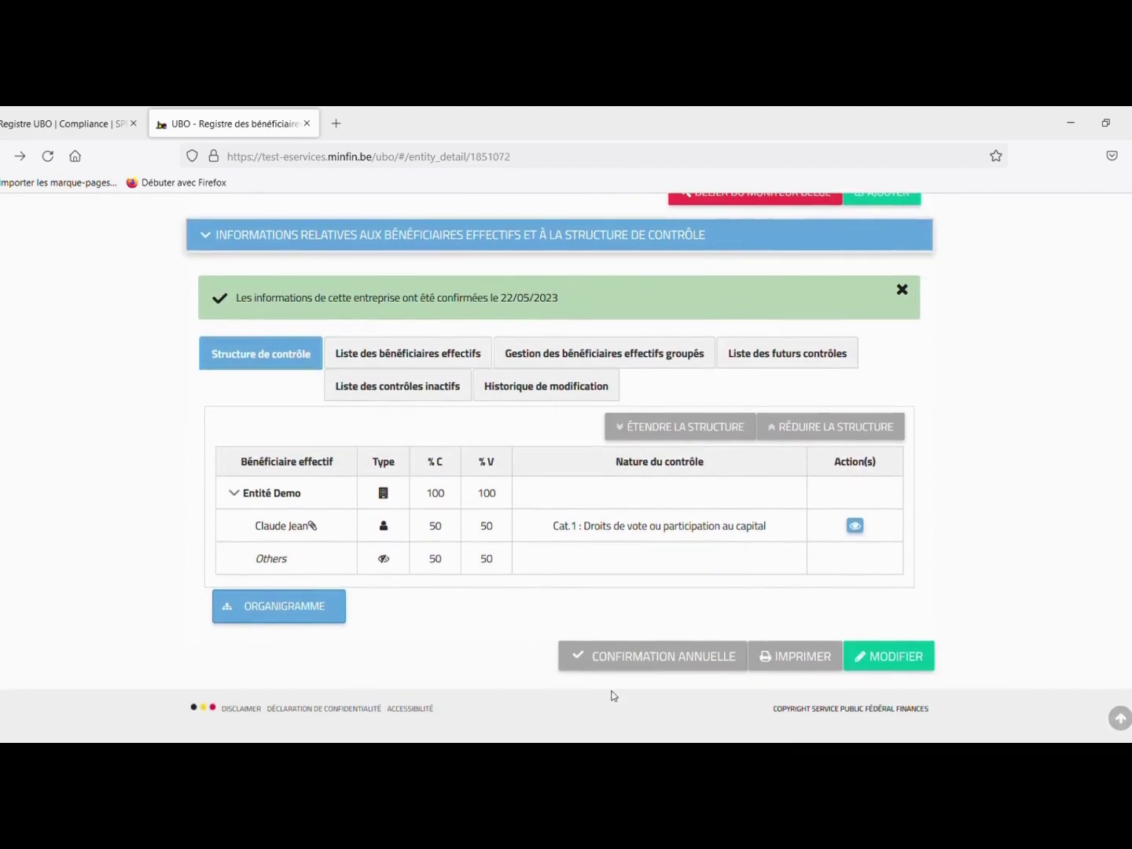
pyautogui.click(652, 661)
pyautogui.click(686, 506)
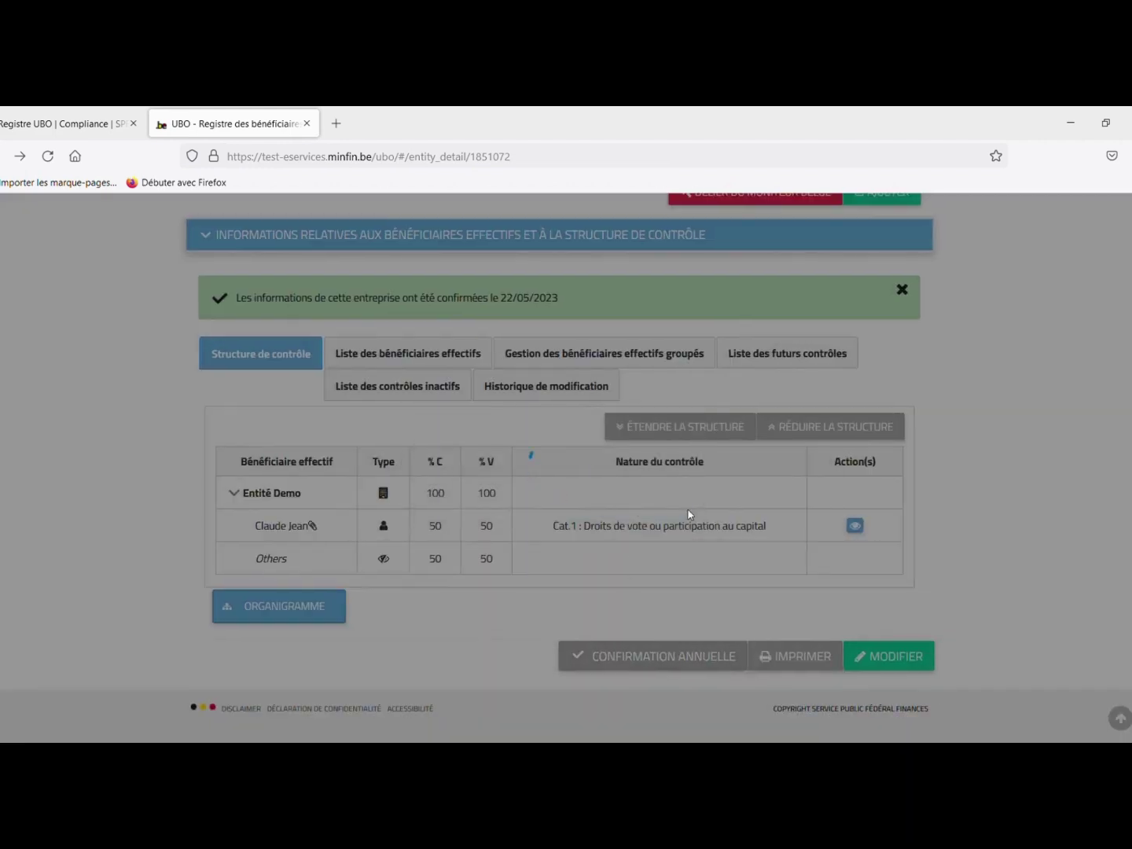